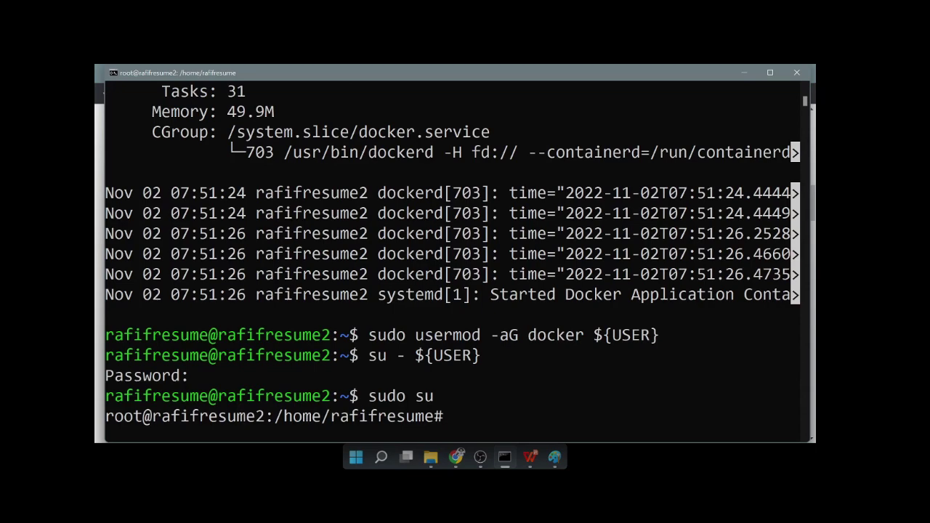
Run su - ${USER} in the terminal and select the sudo usermod -aG docker ${USER} command in the browser guide
text(su - ${USER})
key(Return)
key(alt+Tab)
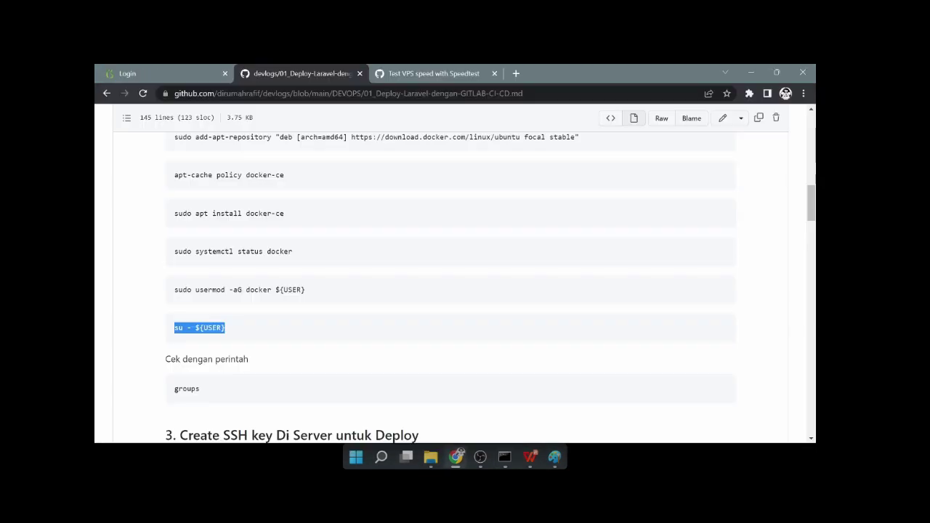
drag(305, 290, 174, 290)
key(alt+Tab)
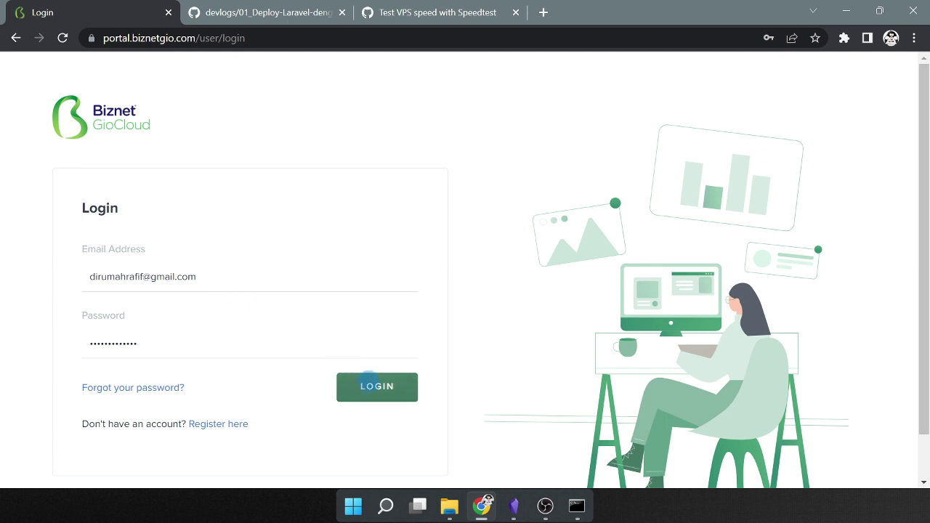
Log in to the Biznet Gio portal with the prefilled credentials and look through the Compute, Domain, and AI and ML service categories
click(377, 391)
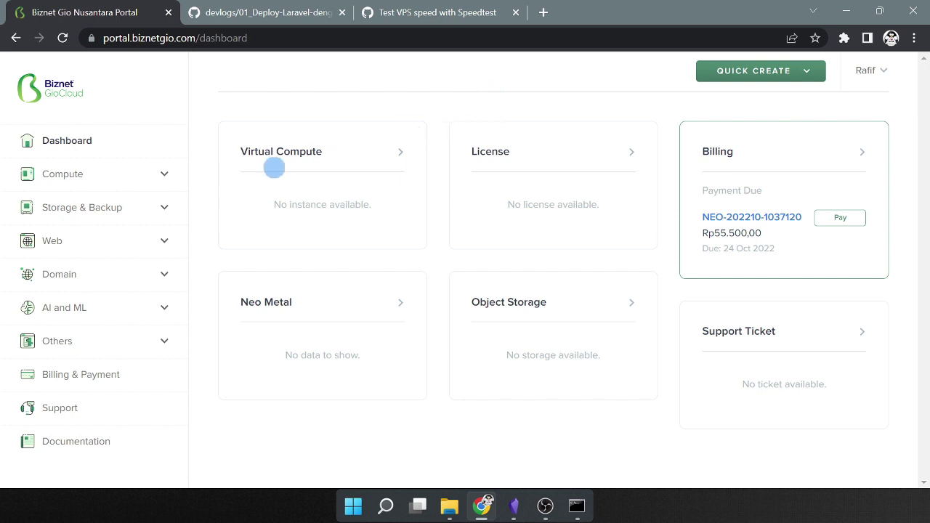
click(165, 174)
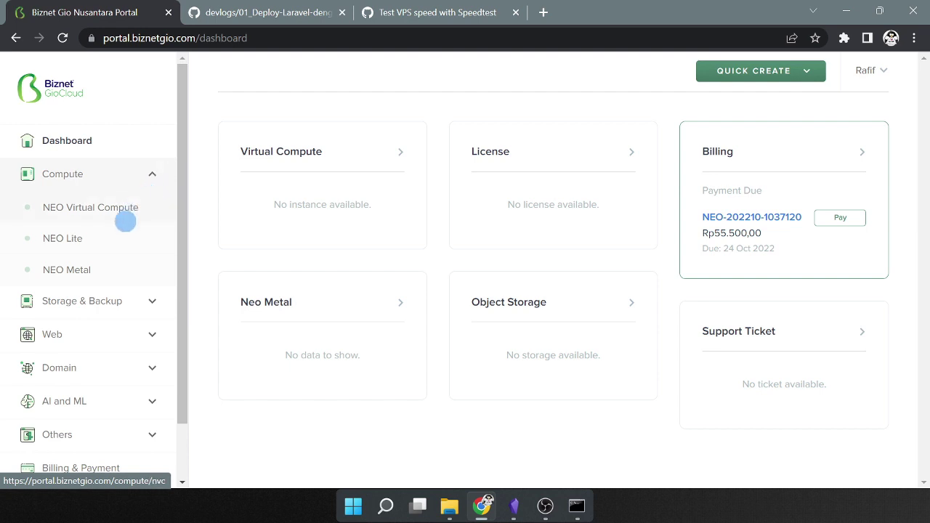
scroll(119, 272, down, 2)
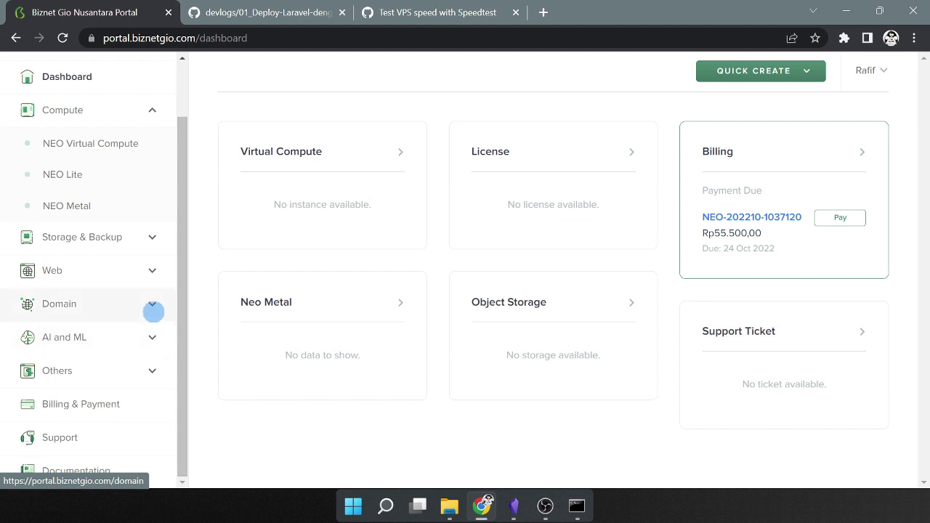
click(152, 307)
click(153, 311)
click(151, 338)
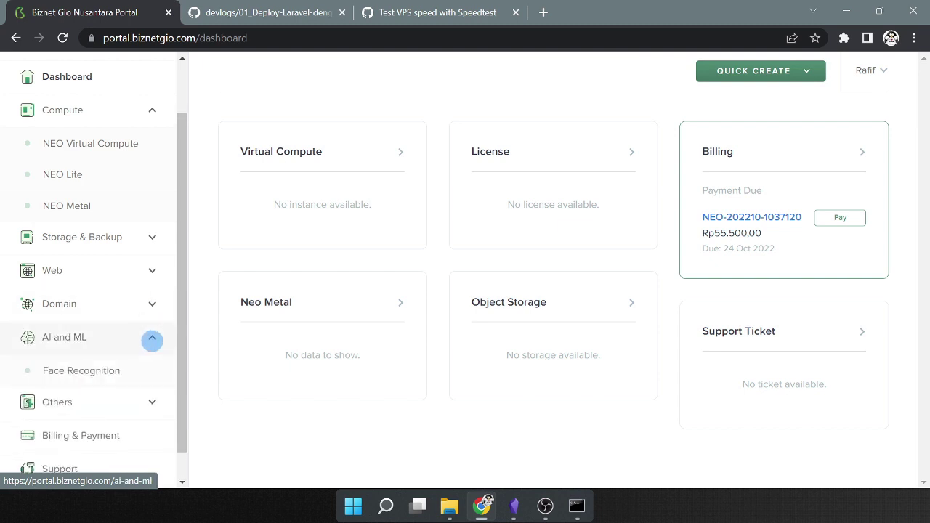
click(152, 339)
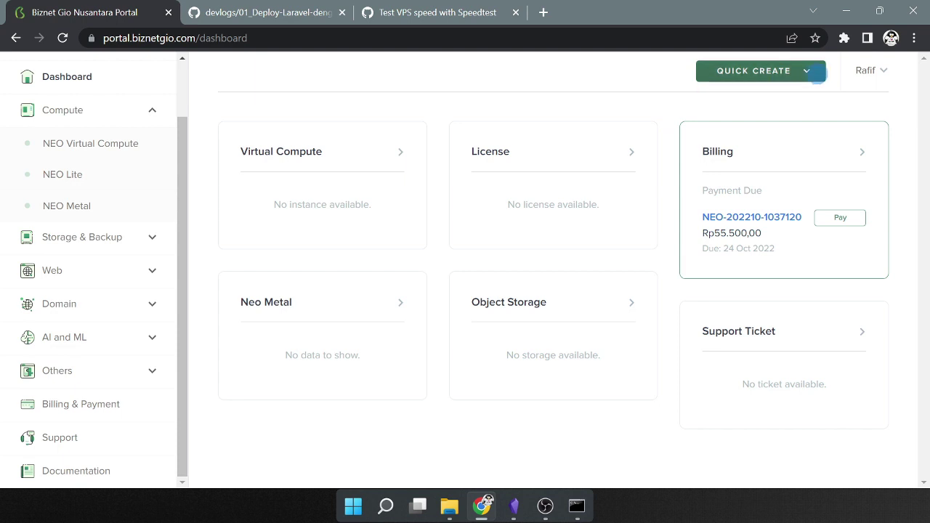
Start creating a new NEO Lite server and name the service dirumahrafif
click(818, 73)
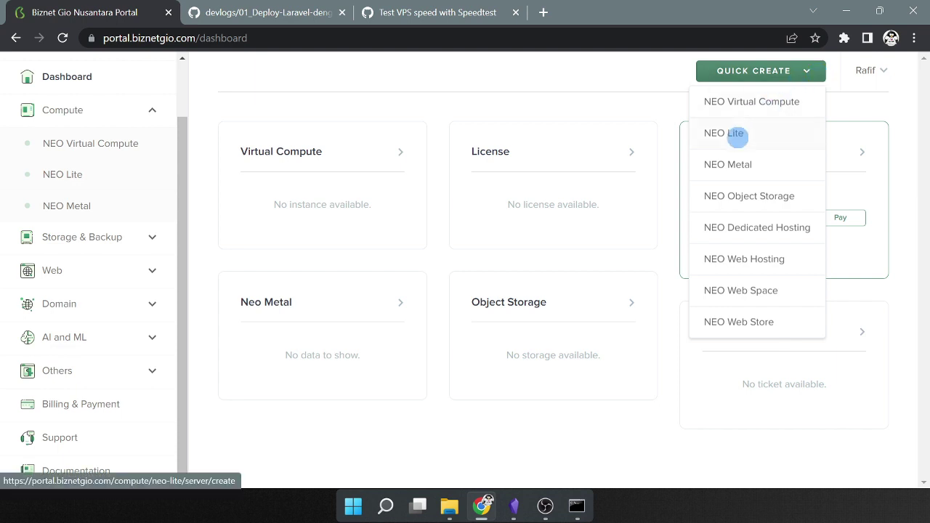
click(736, 134)
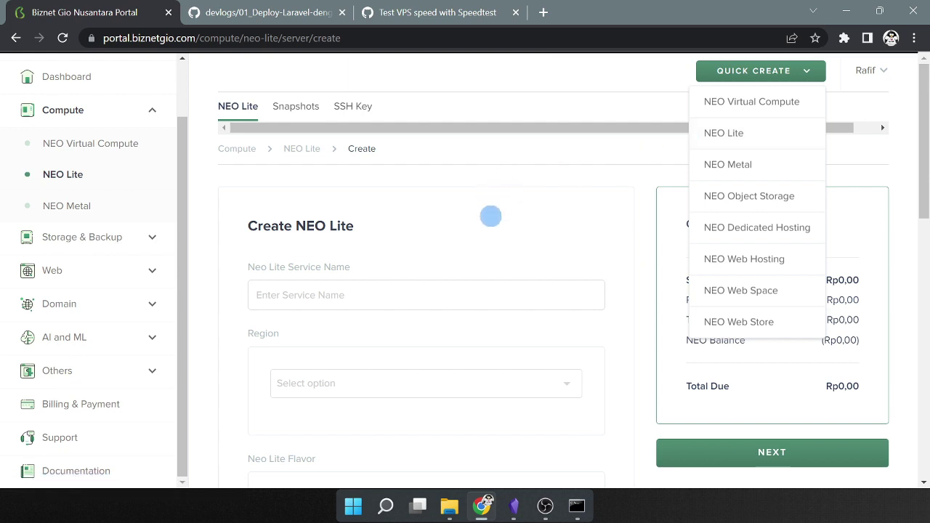
click(430, 303)
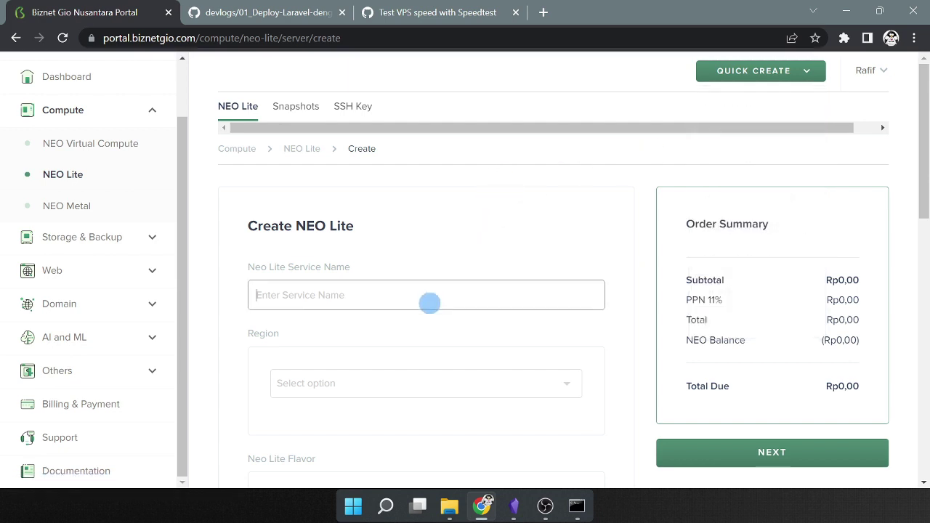
text(dirumahrfif)
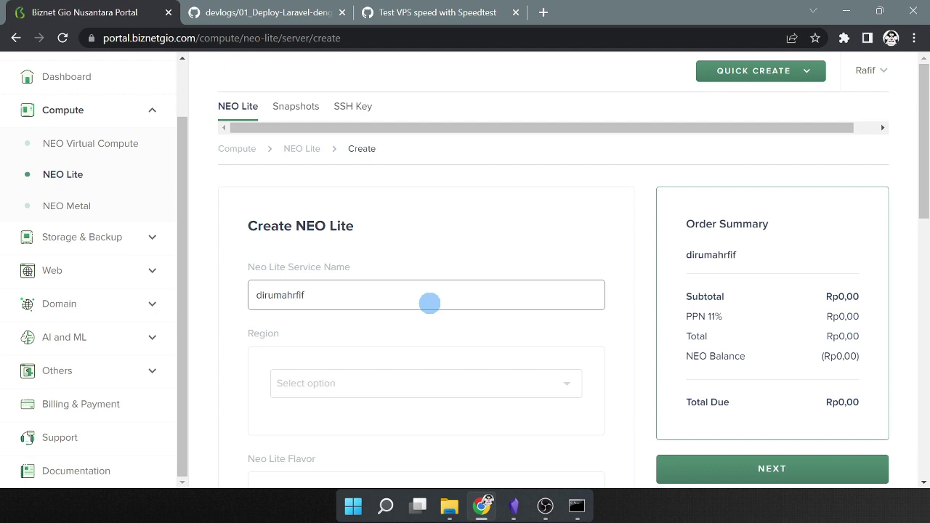
key(BackSpace)
key(BackSpace)
key(BackSpace)
key(BackSpace)
text(rafif)
key(Tab)
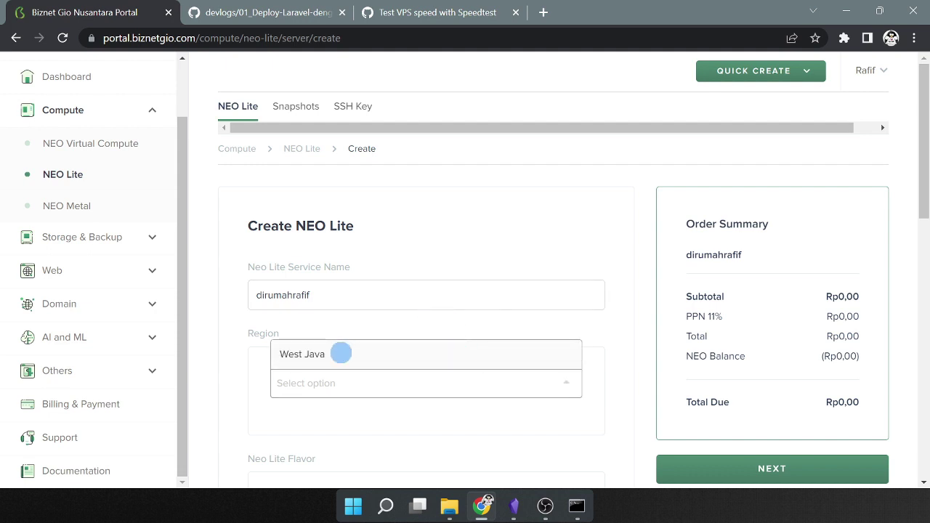
Set the server's region to West Java and its flavor to XS 1.1 with a Monthly billing cycle
click(341, 354)
scroll(540, 257, down, 2)
click(358, 391)
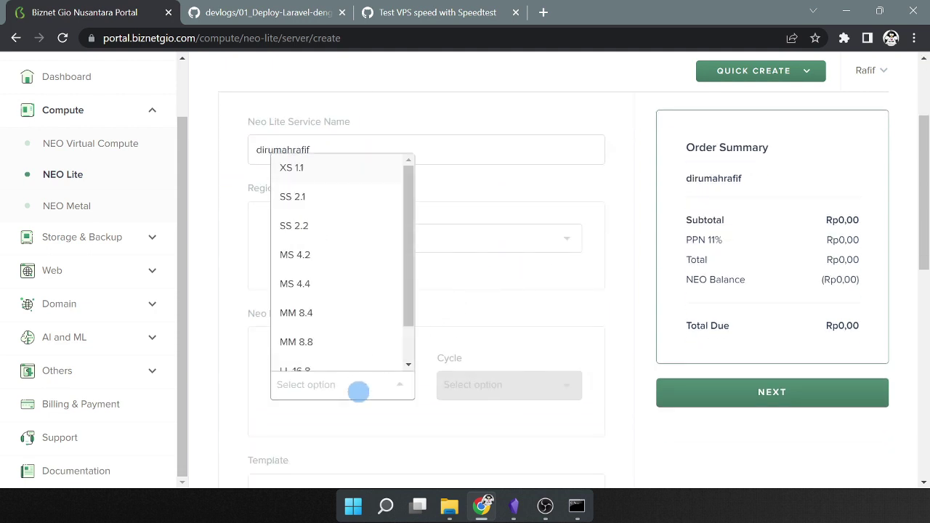
click(348, 170)
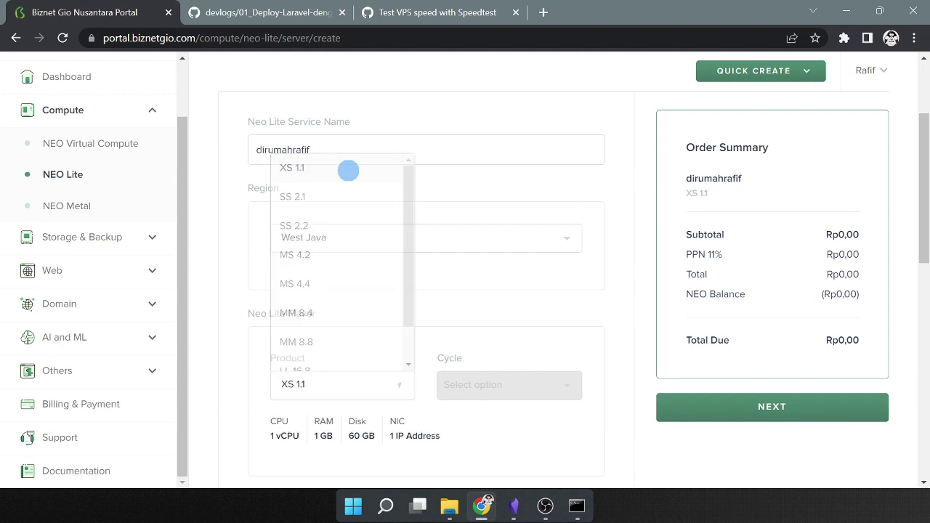
click(544, 382)
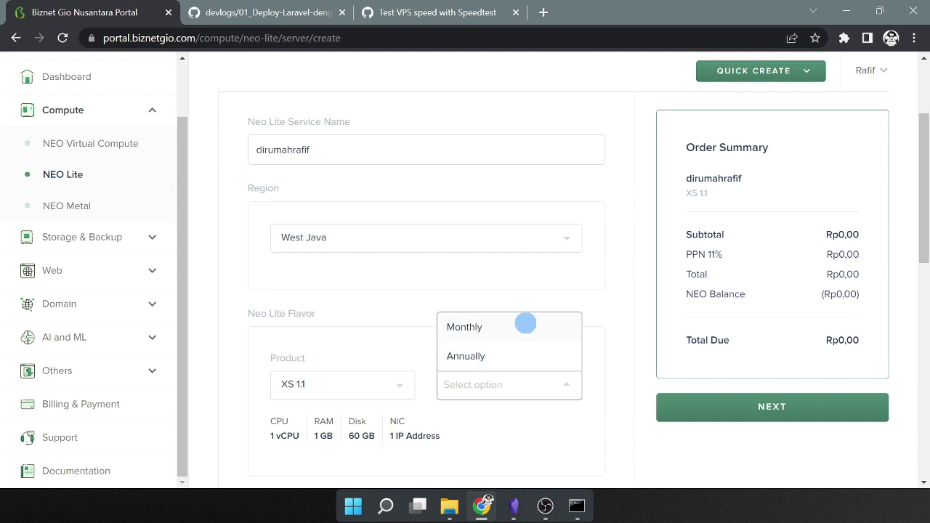
click(526, 324)
Choose Ubuntu-22.04 as the operating system template for the NEO Lite server
scroll(561, 290, down, 3)
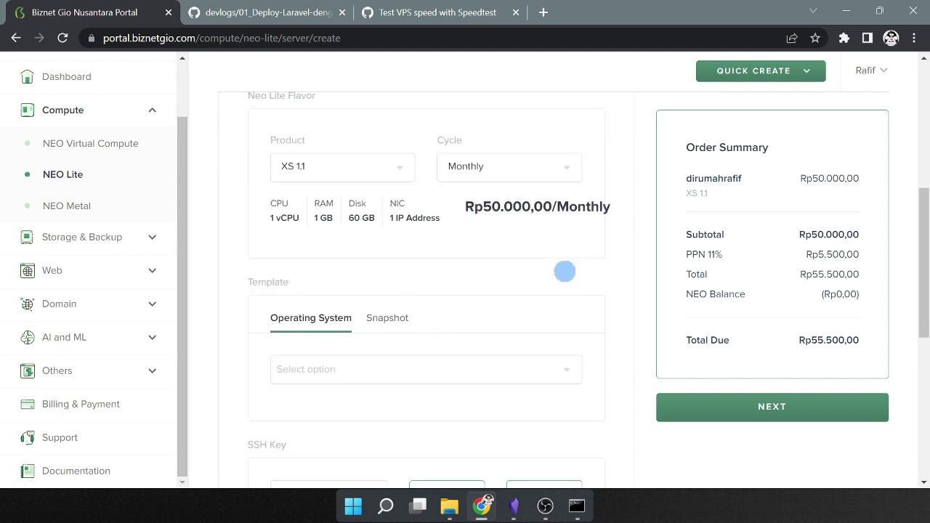
click(420, 372)
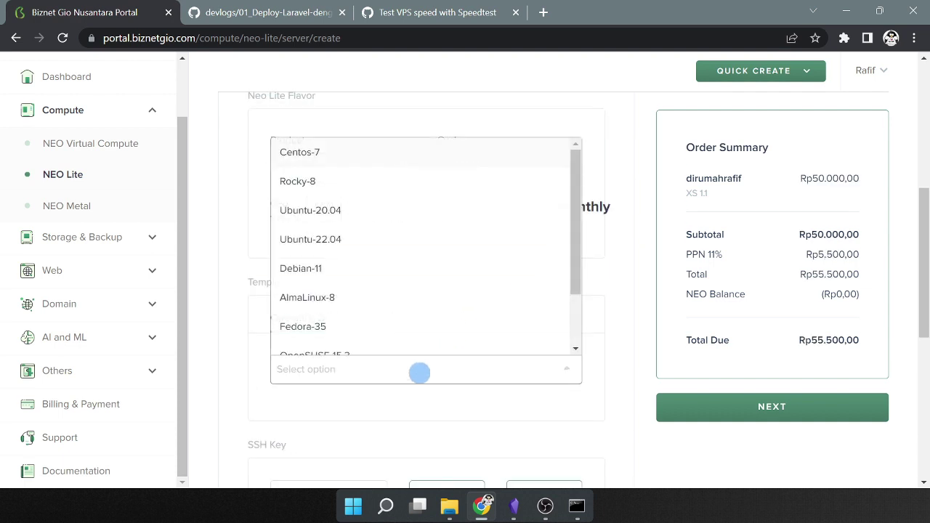
click(451, 240)
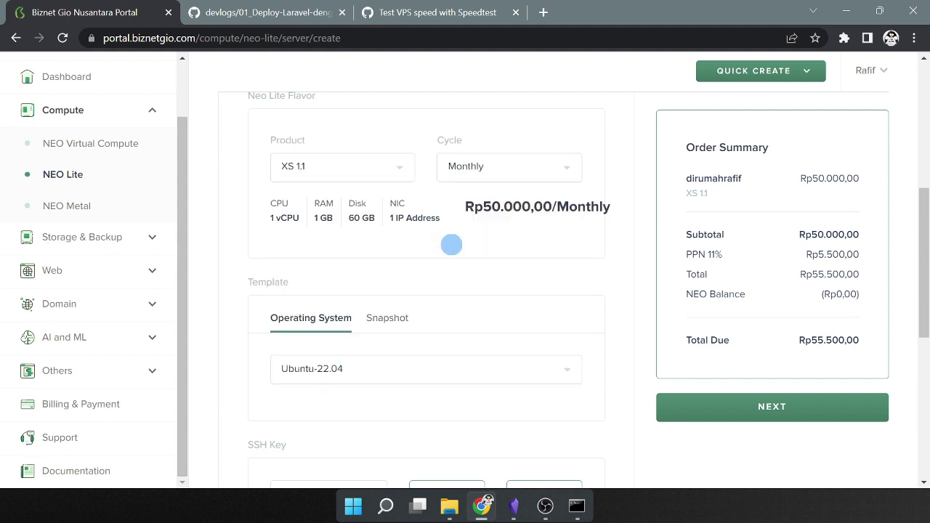
Create a new SSH key named dirumahrafif for the server
scroll(534, 264, down, 3)
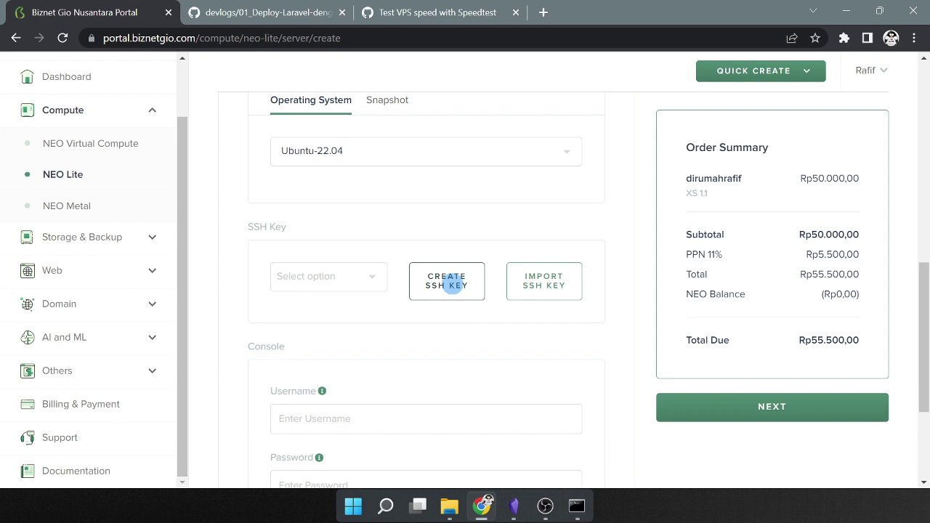
key(alt)
click(448, 284)
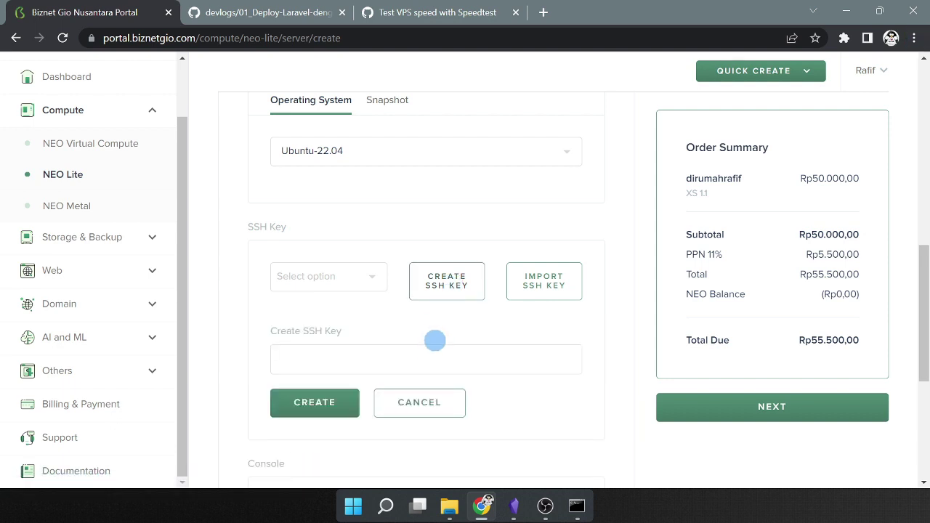
click(426, 366)
text(di)
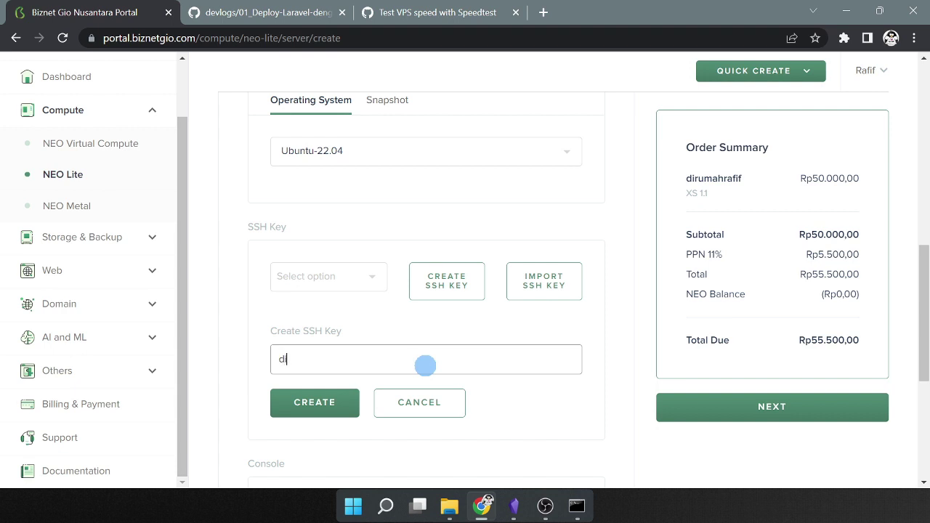
text(rumahrafif)
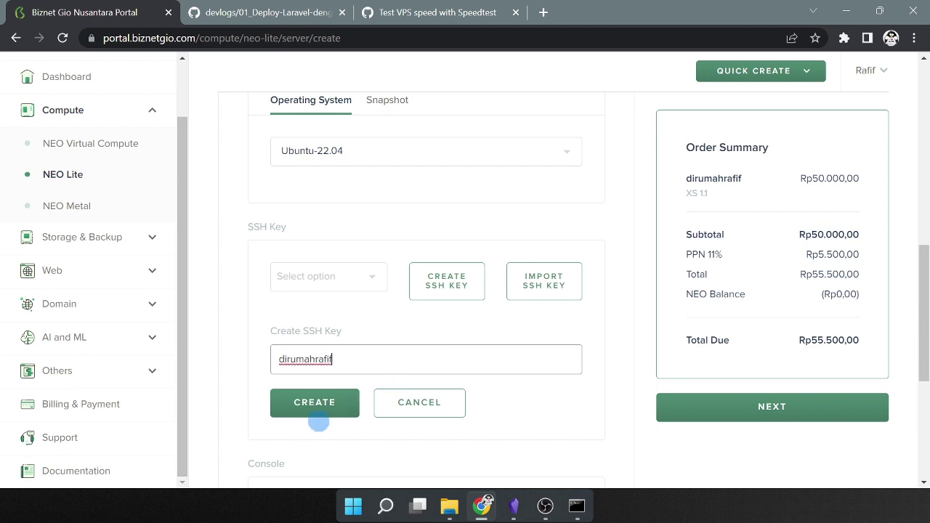
click(316, 402)
Enter the console username, password and password confirmation for the NEO Lite server
scroll(514, 258, down, 3)
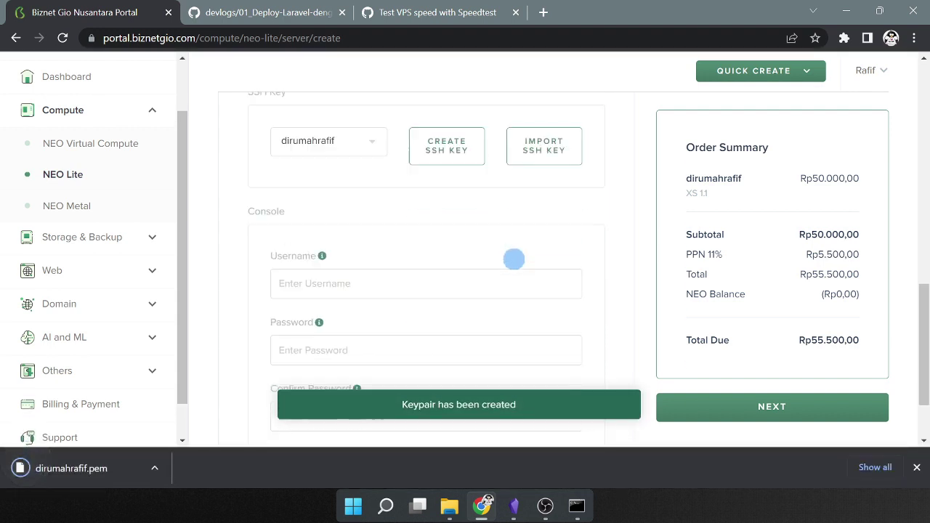
scroll(514, 258, up, 2)
scroll(513, 258, down, 2)
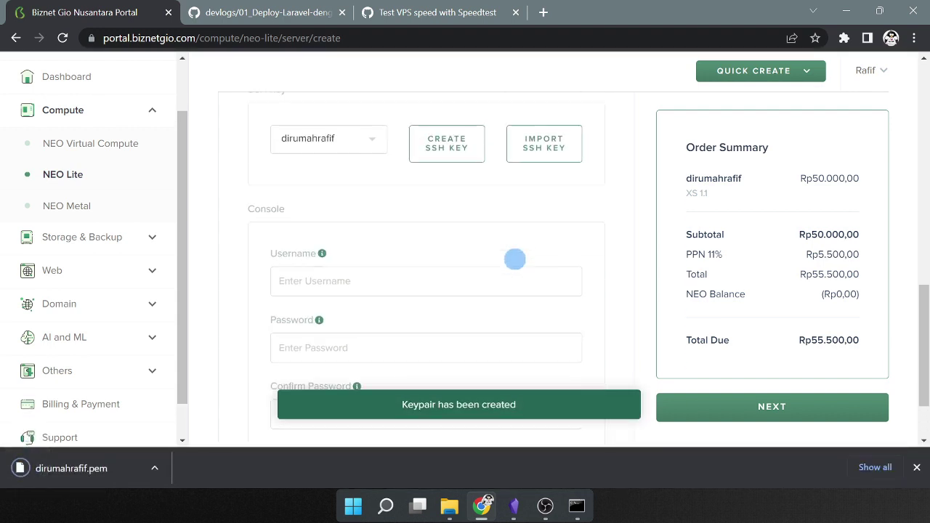
click(511, 205)
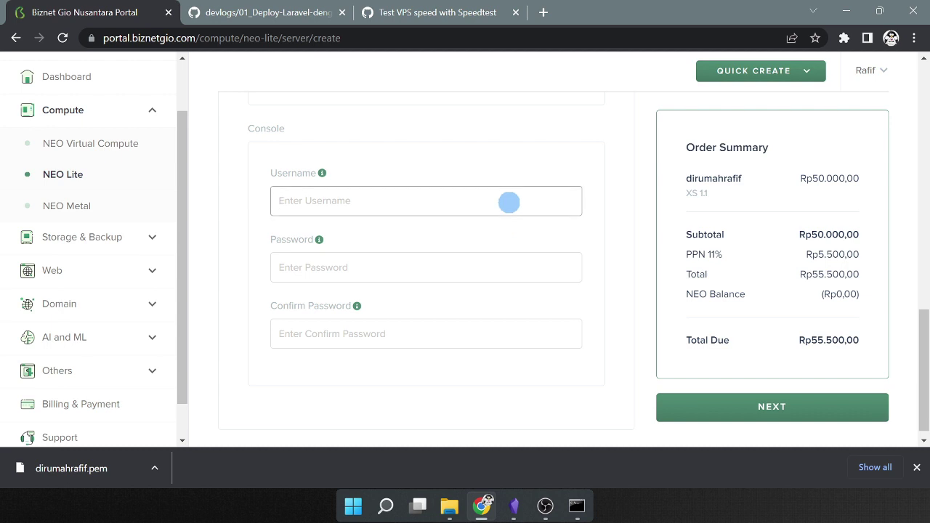
text(dirumahrafif)
click(501, 269)
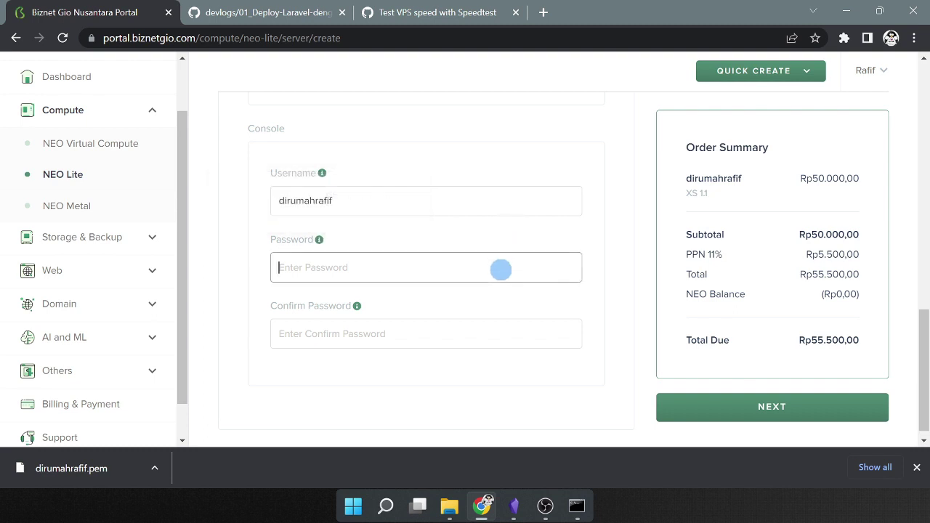
text(•••••••••••••)
key(Tab)
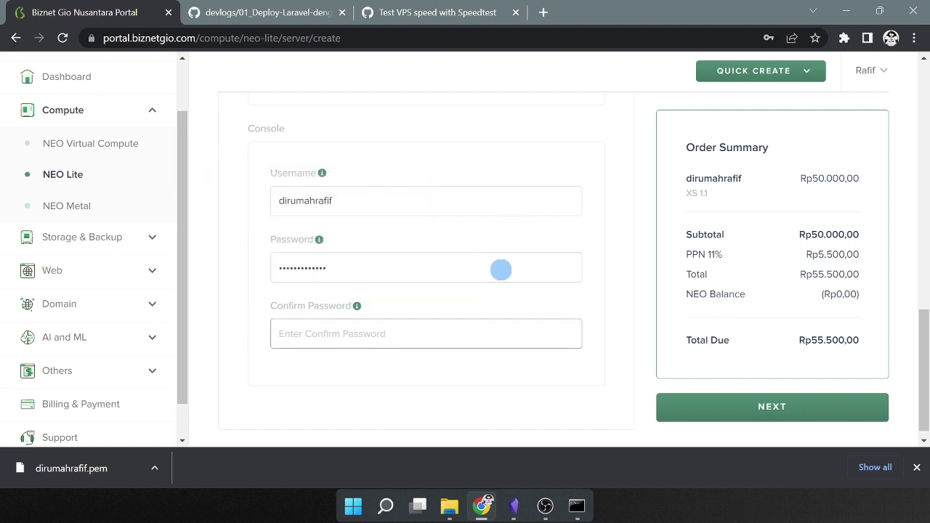
text(•••••••••••••)
Continue to the payment section, check the order details and place the server order with Midtrans as the payment method
scroll(501, 270, down, 1)
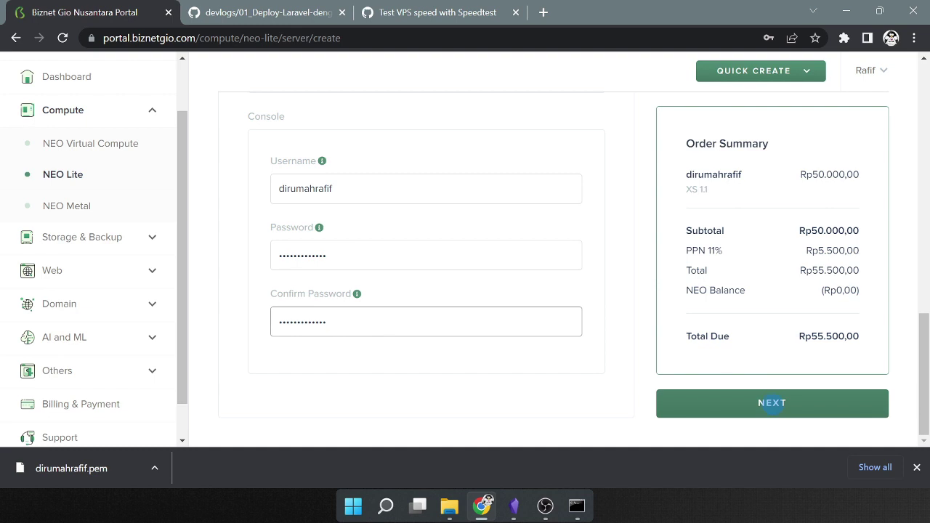
click(772, 402)
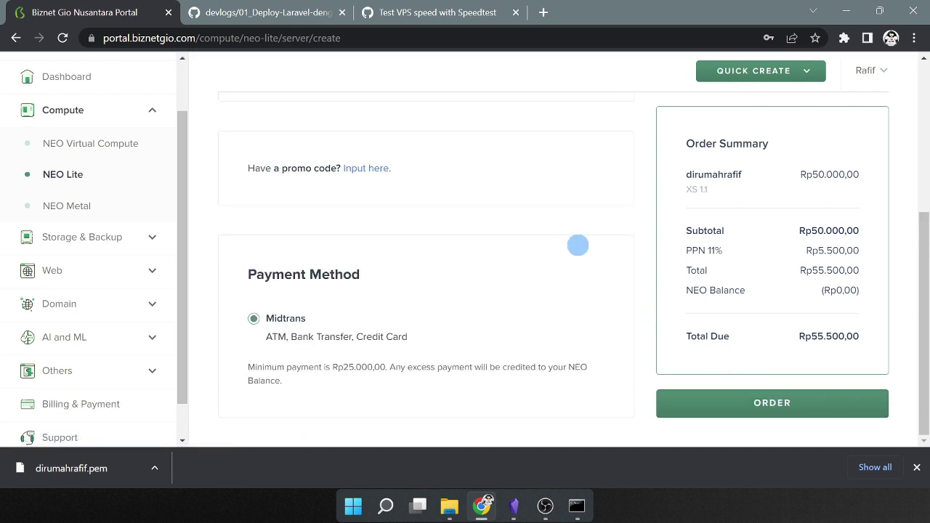
scroll(578, 245, up, 2)
scroll(578, 244, down, 2)
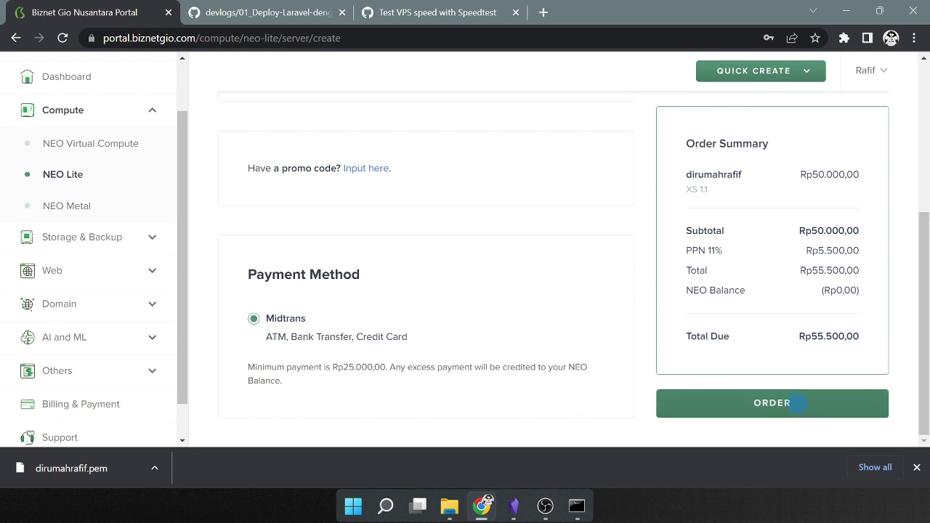
click(797, 404)
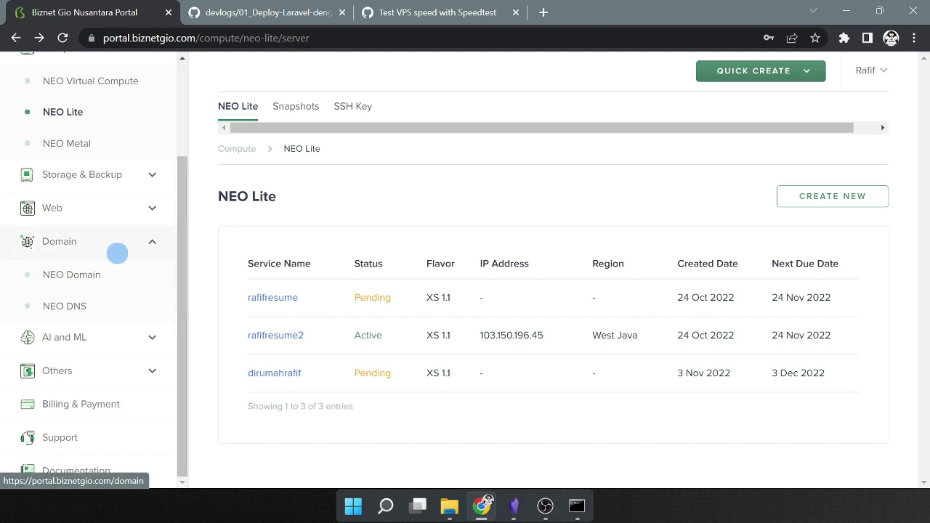
Start a new NEO Domain registration and search for the domain name domainrafif.com
click(109, 275)
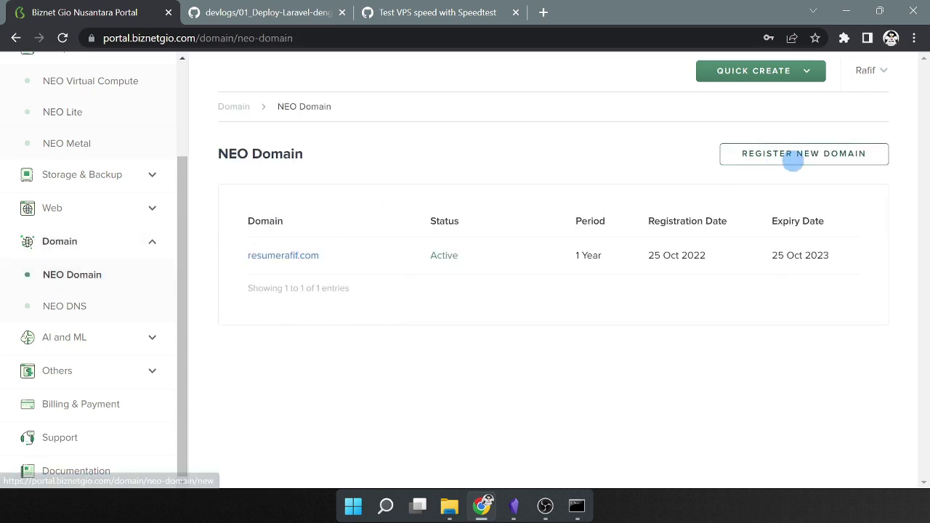
click(795, 160)
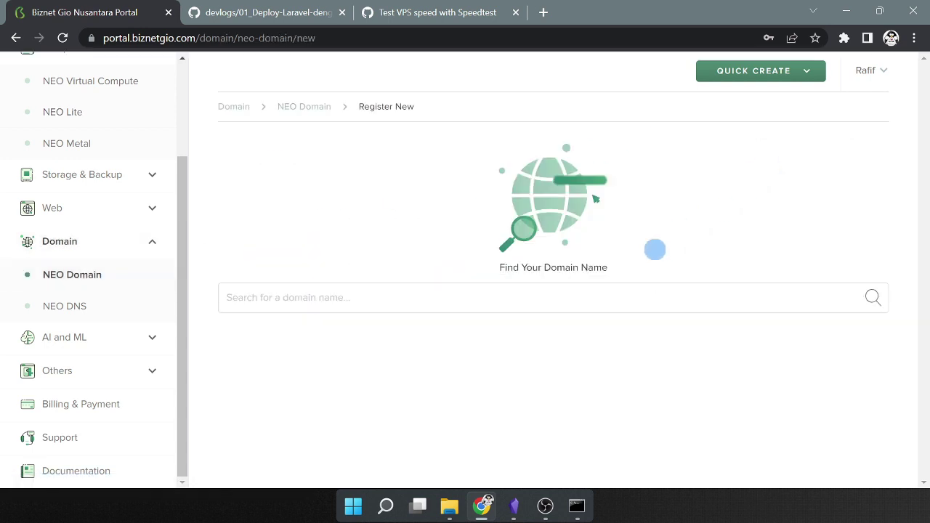
click(600, 305)
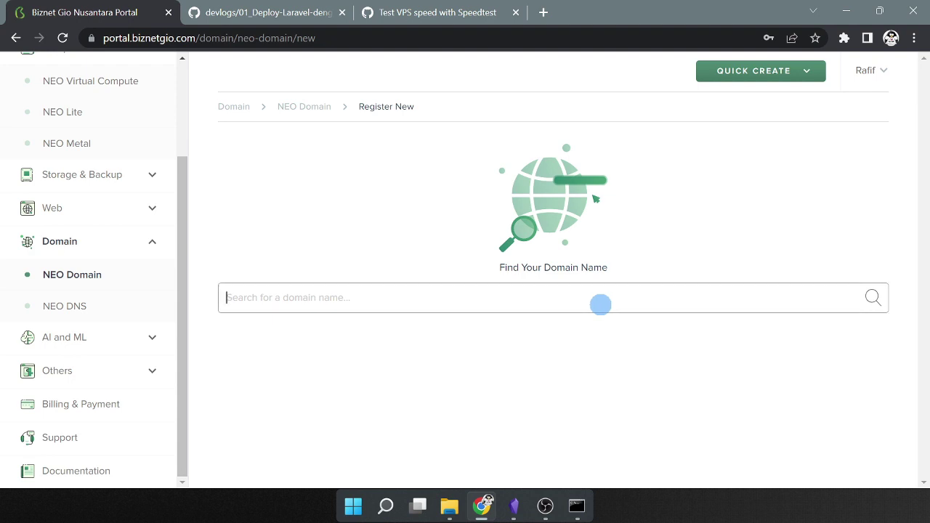
text(domai)
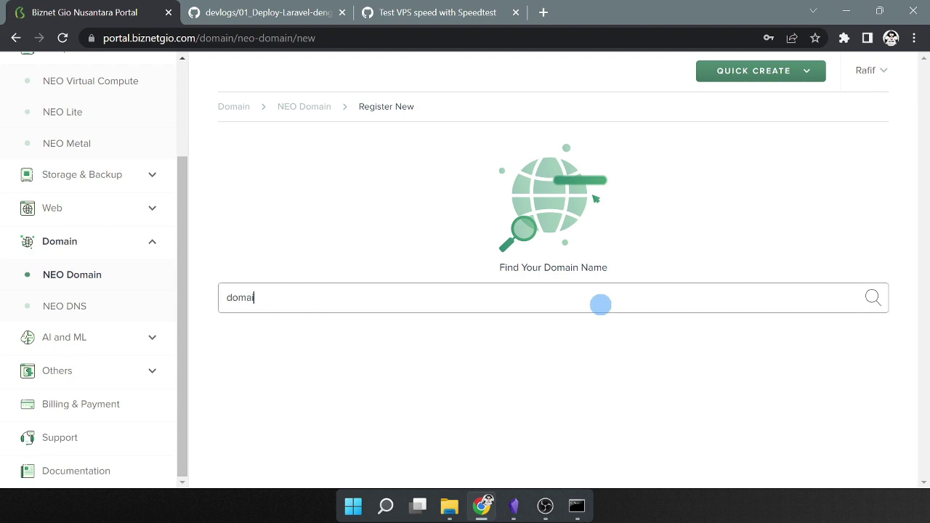
text(nrafif.com)
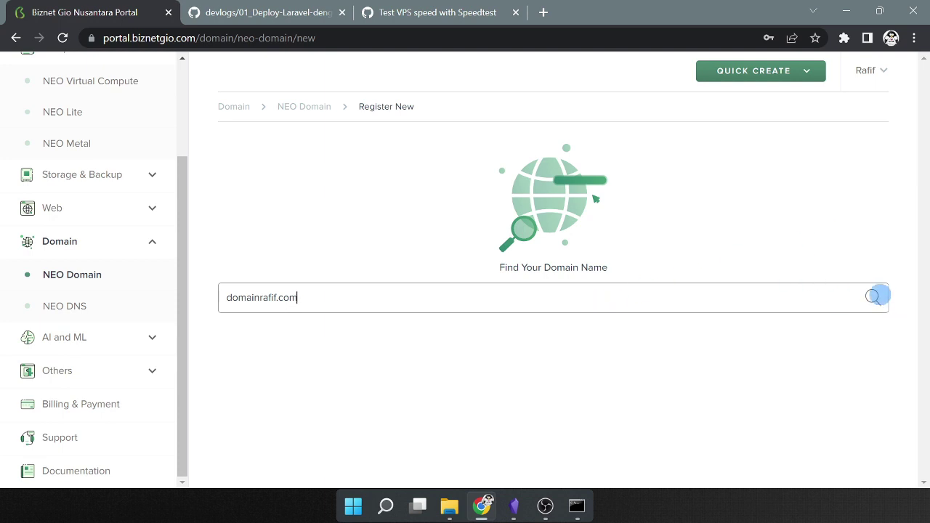
click(874, 295)
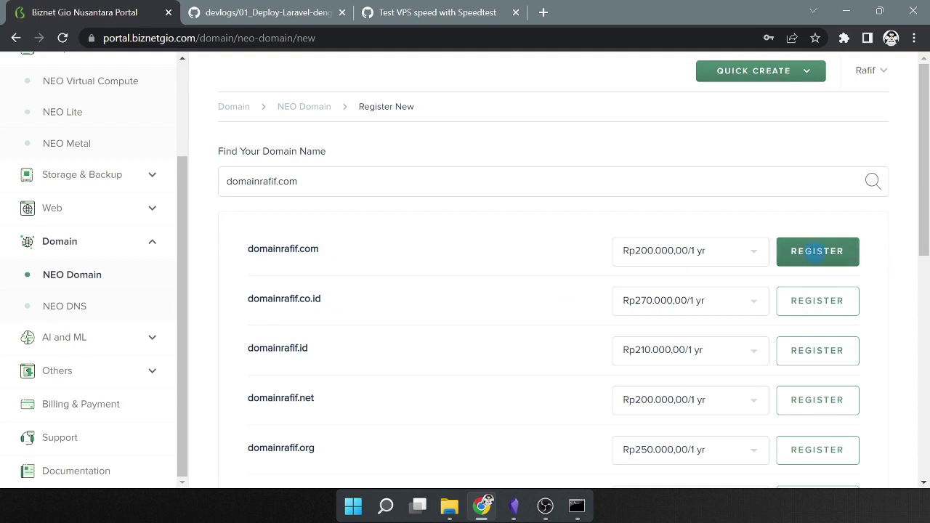
Order domainrafif.com with the 1-year registration period and dismiss the payment method selection without paying
click(817, 251)
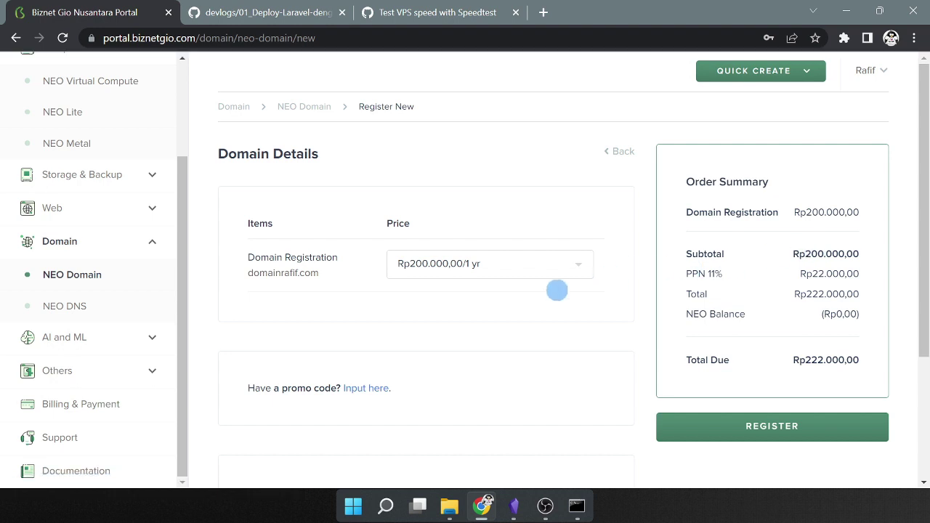
click(553, 270)
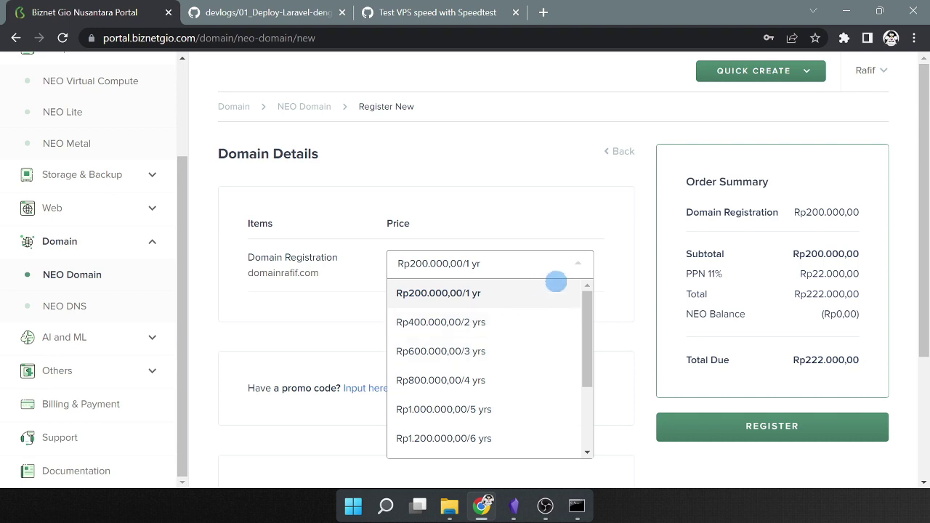
click(631, 242)
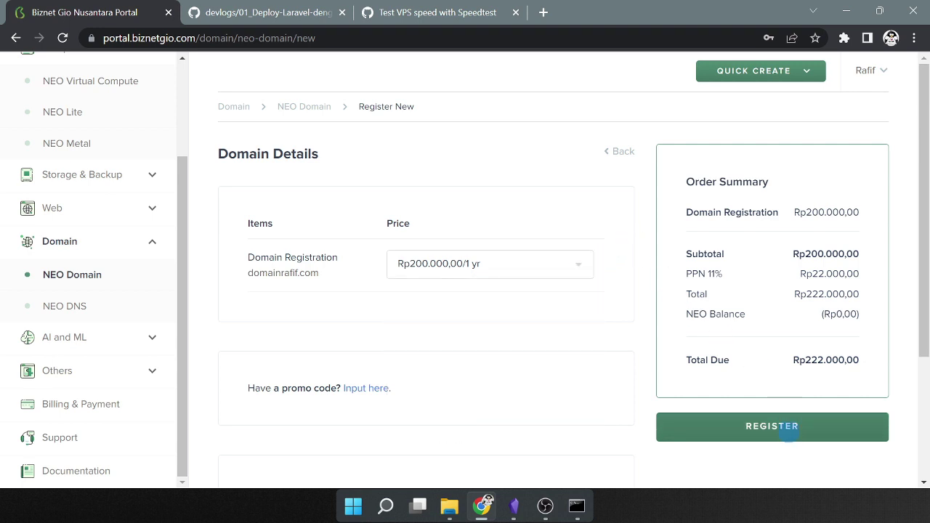
click(789, 430)
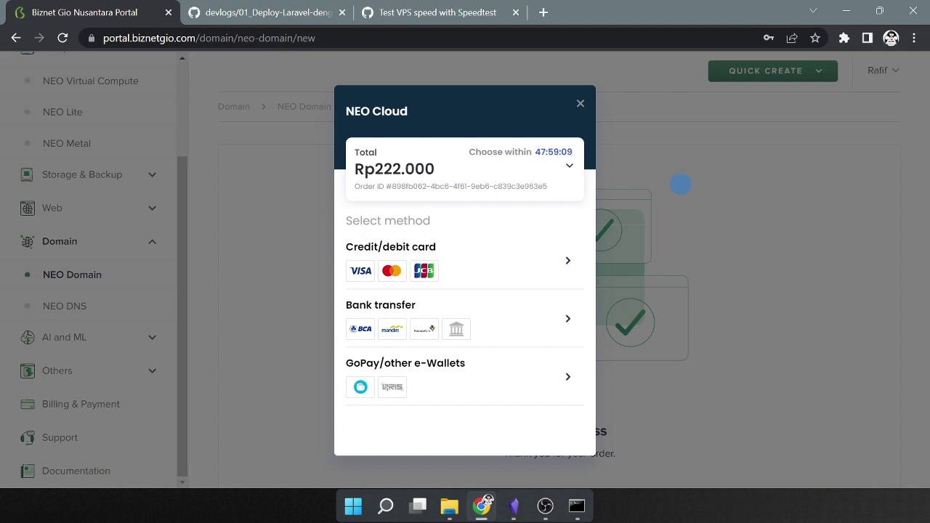
click(580, 104)
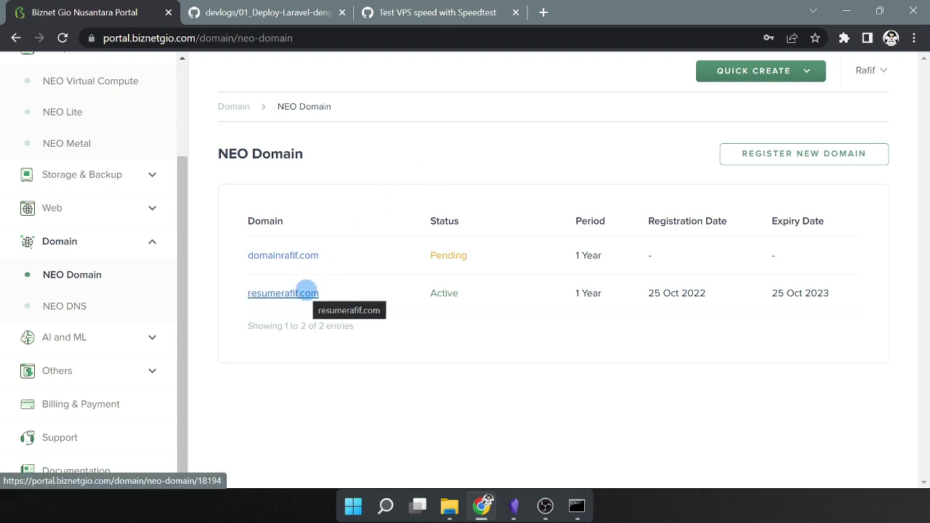
Open the DNS records of the active domain resumerafif.com and review its existing entries
click(306, 290)
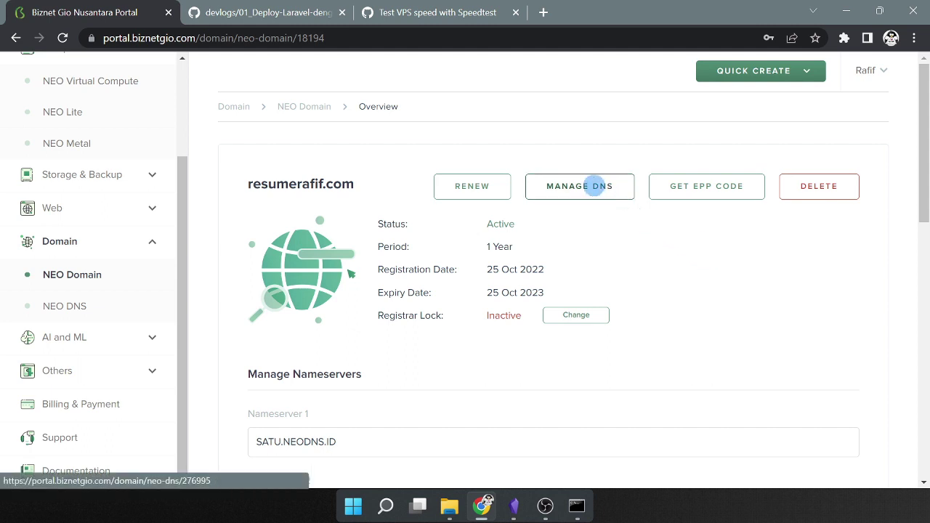
click(593, 186)
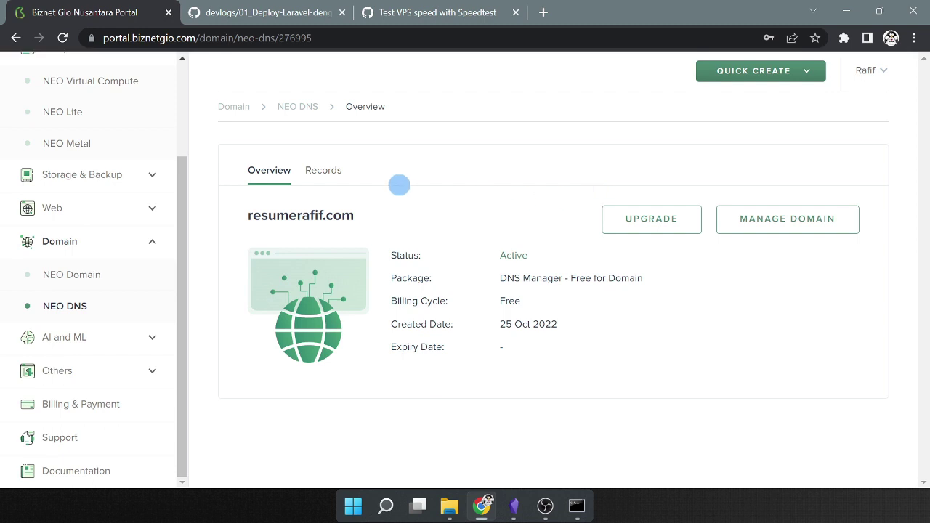
click(324, 171)
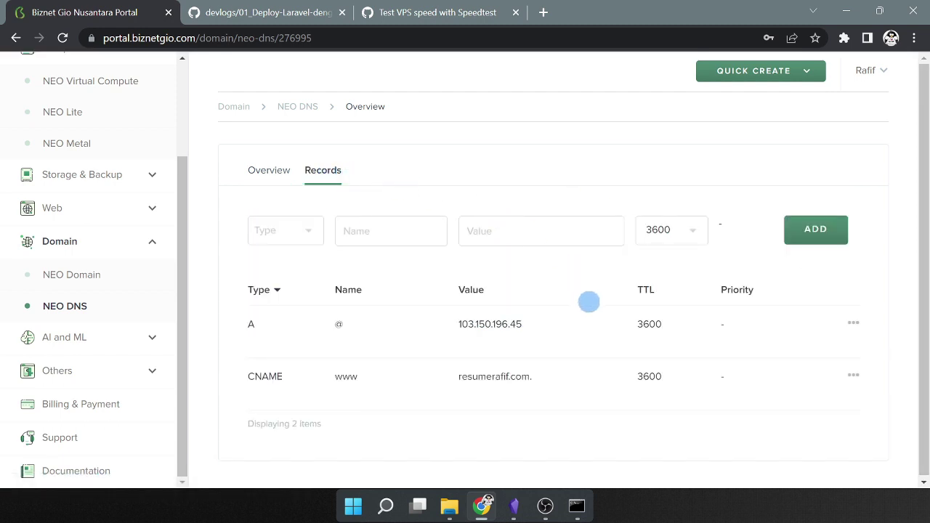
drag(243, 376, 703, 415)
click(703, 415)
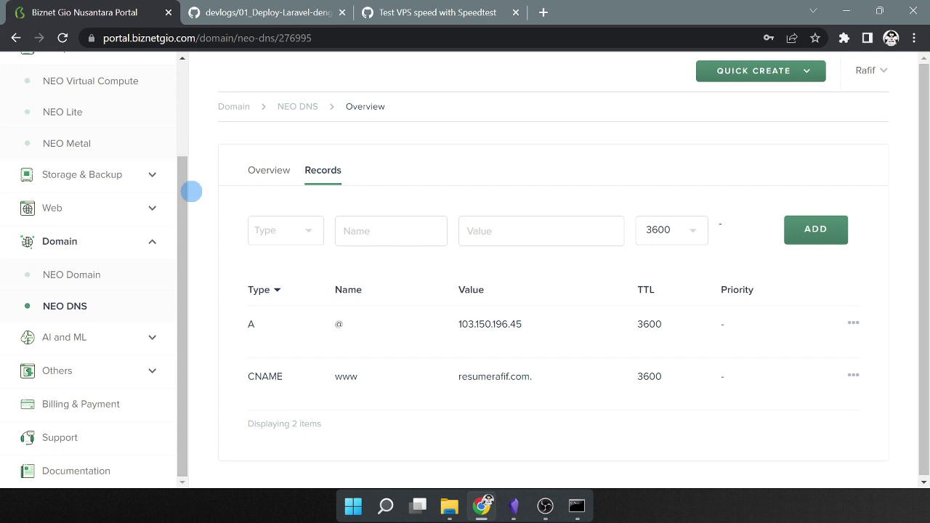
Open the NEO Lite server list in a separate browser tab and copy the IP address of rafifresume2
right_click(73, 112)
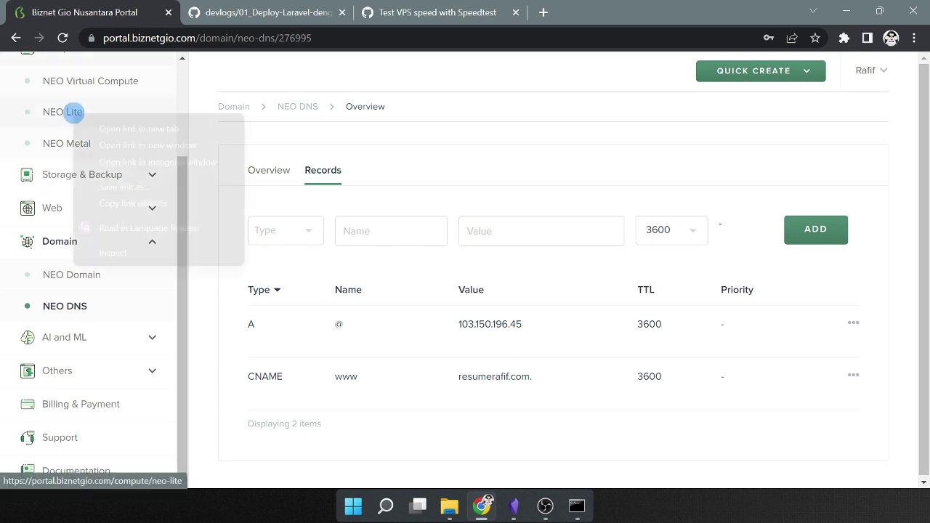
click(102, 129)
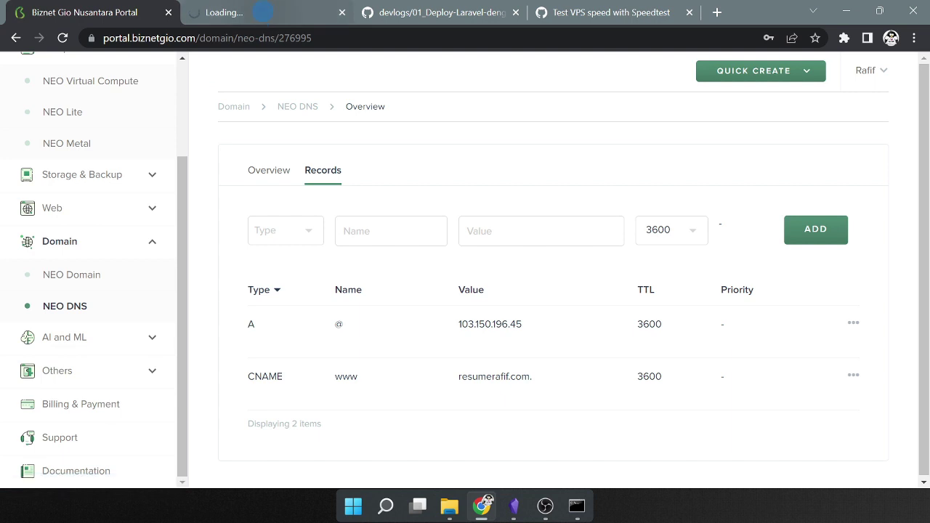
click(263, 11)
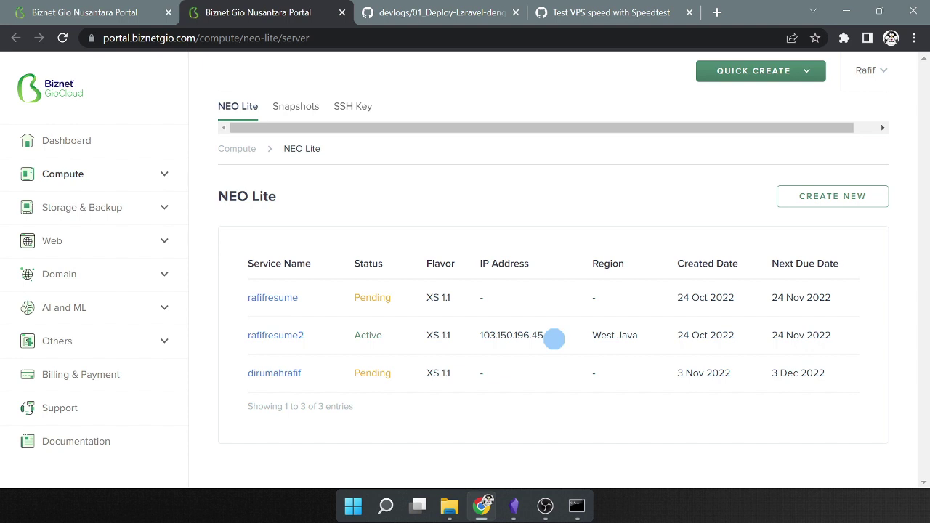
drag(546, 335, 480, 339)
key(ctrl+c)
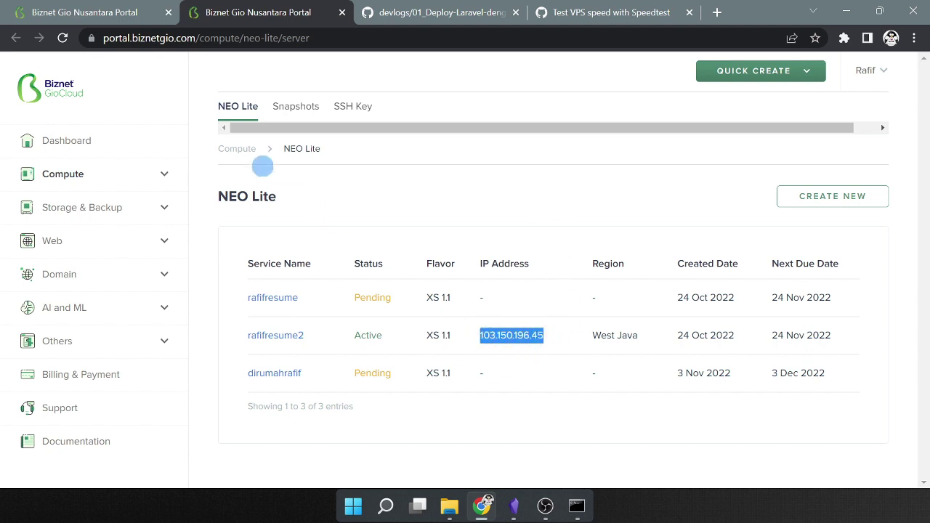
Submit a DNS record for resumerafif.com with type A, name @ and the copied server IP 103.150.196.45 as its value
click(96, 7)
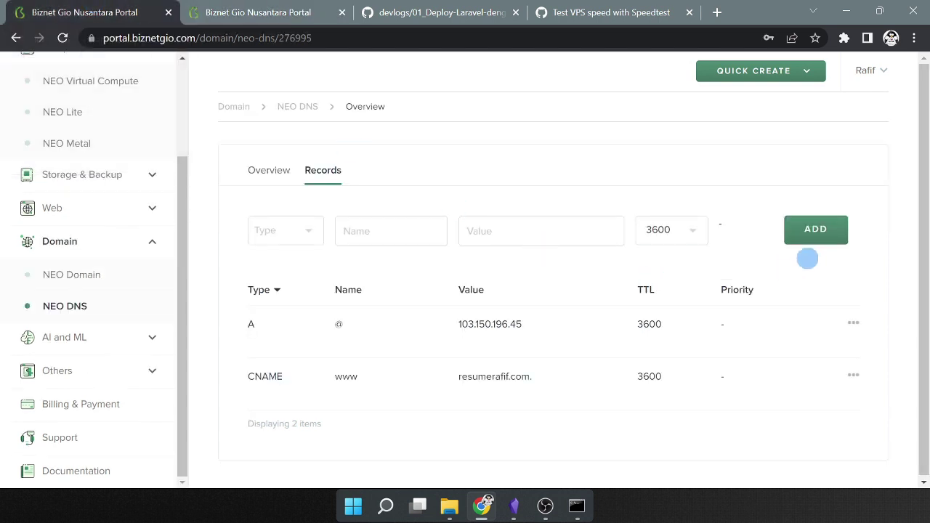
click(300, 230)
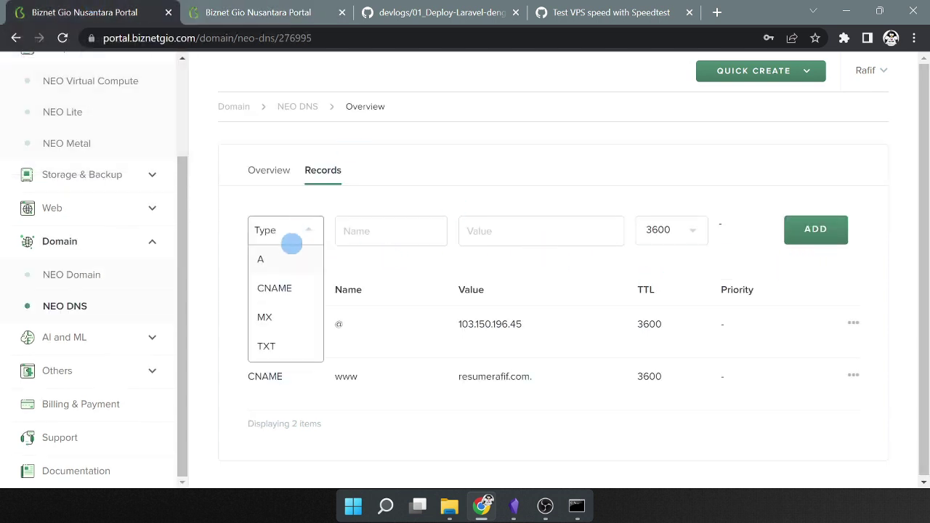
click(286, 258)
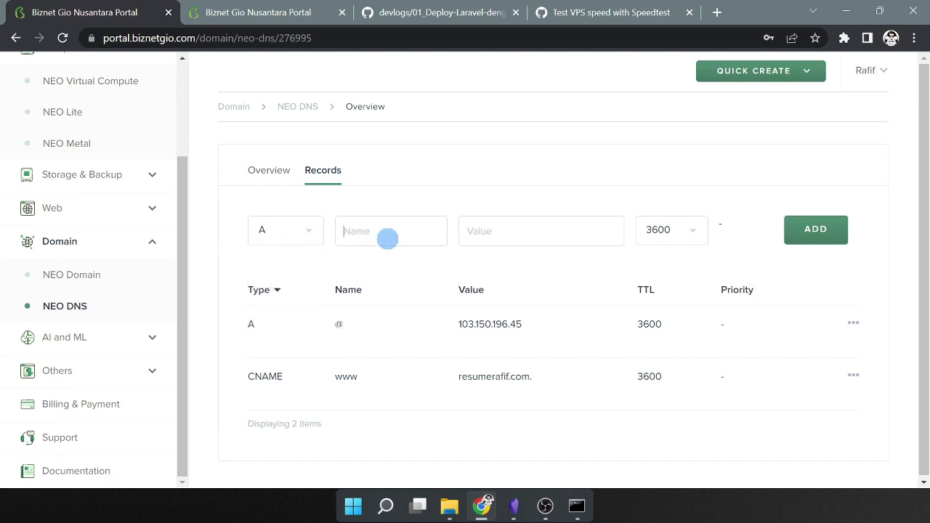
click(388, 238)
text(@)
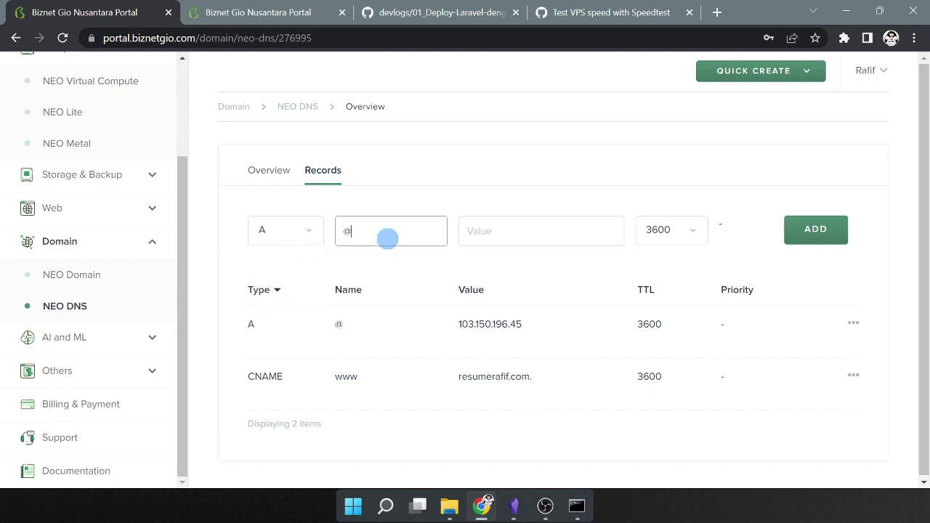
click(516, 233)
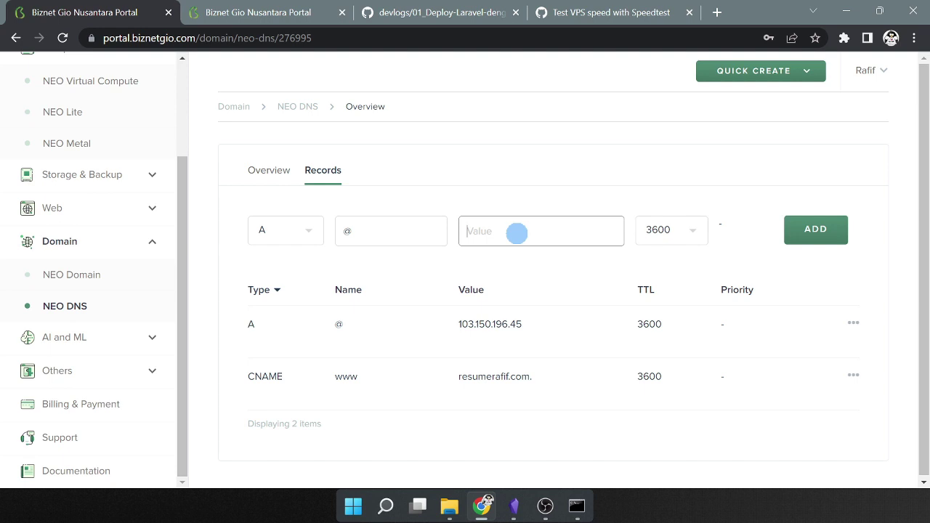
key(ctrl+v)
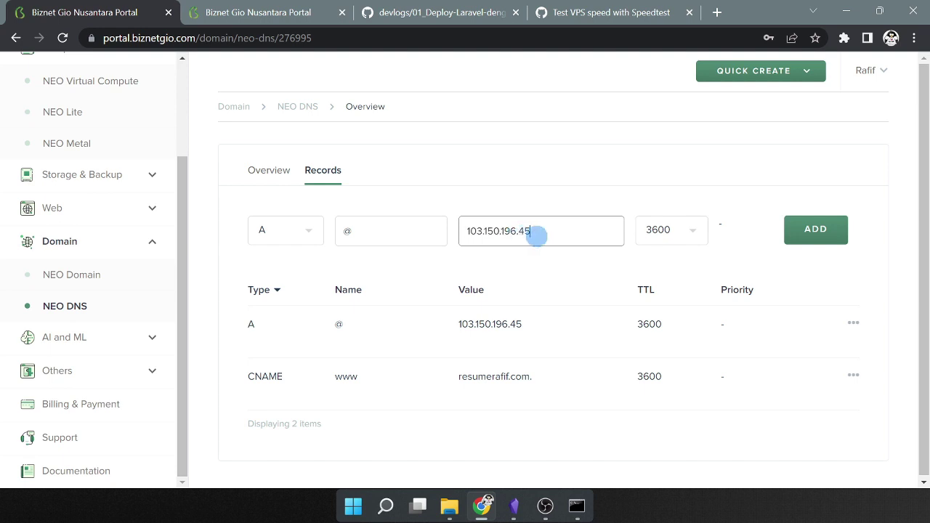
click(809, 233)
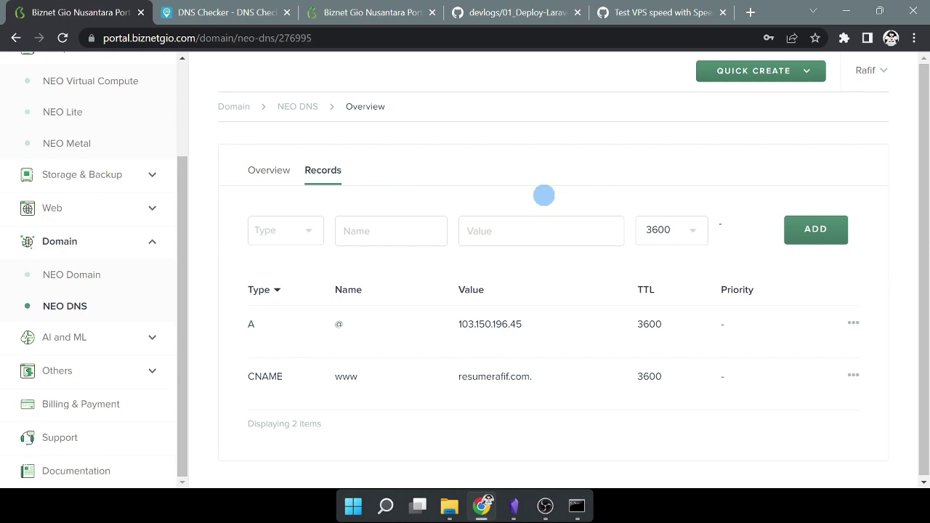
Check the DNS propagation of the A record for resumerafif.com on DNS Checker and close that page
click(231, 12)
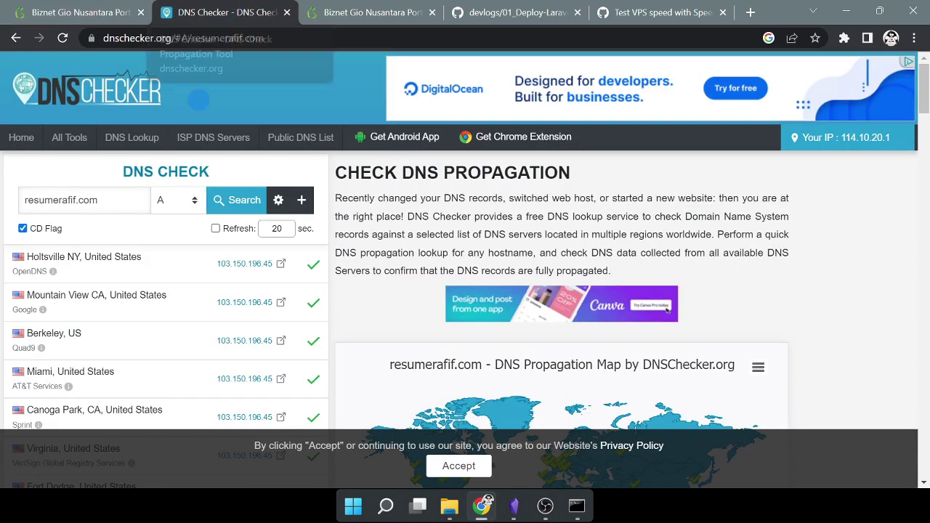
drag(114, 202, 10, 206)
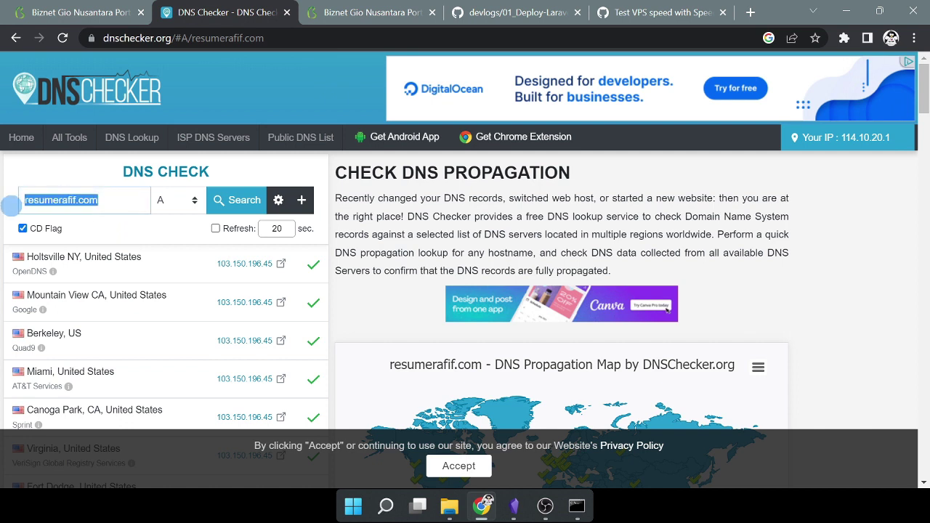
click(234, 202)
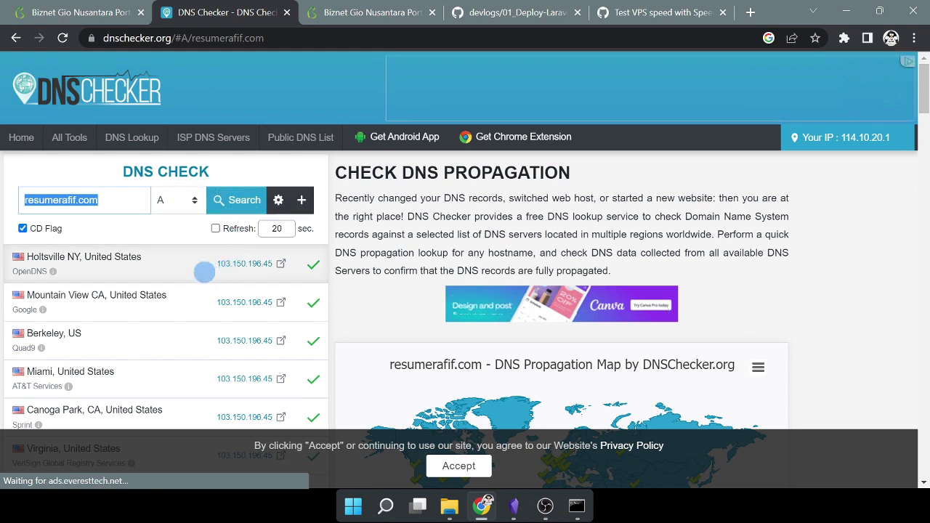
drag(215, 265, 280, 264)
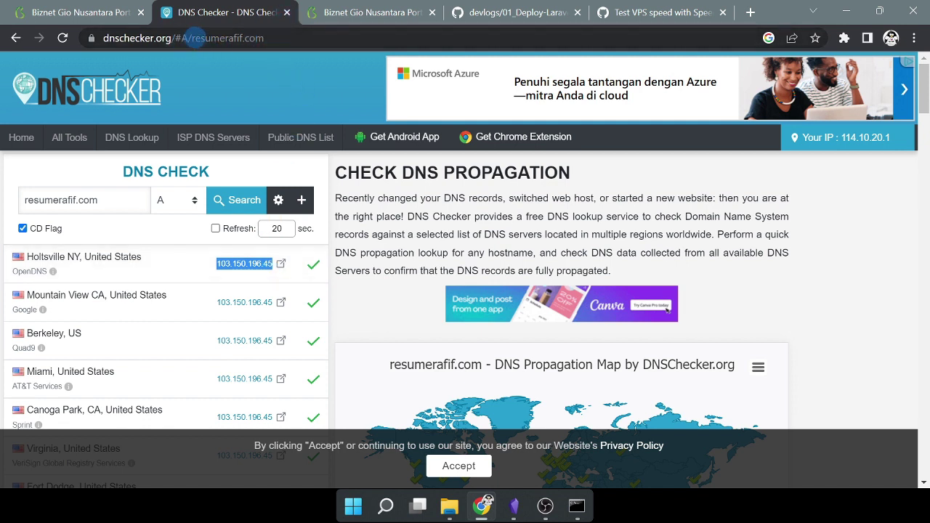
click(286, 12)
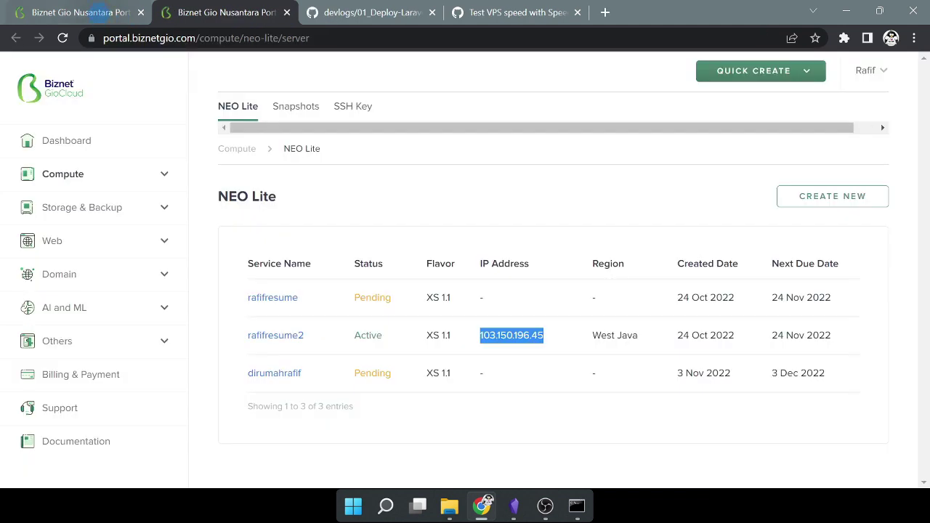
Return to the NEO Lite server list from the DNS records page and open the rafifresume2 server overview
click(82, 12)
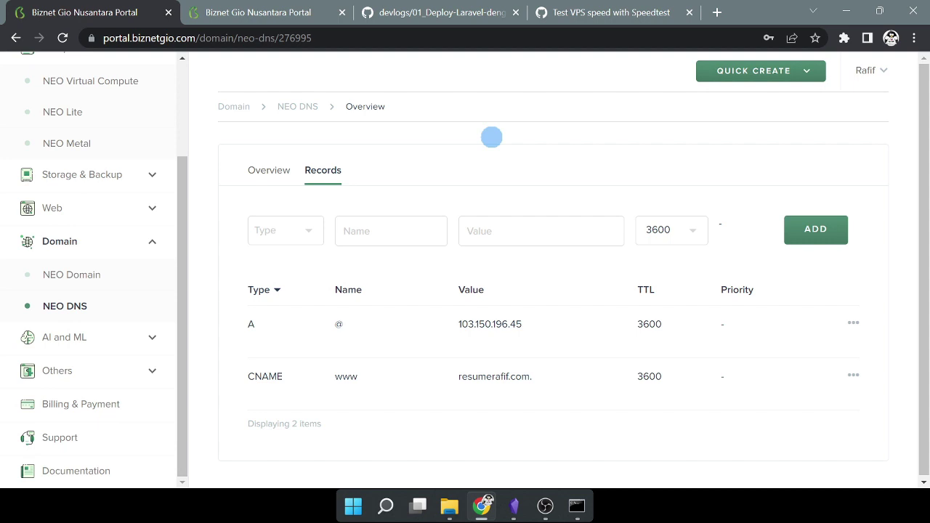
scroll(106, 234, up, 3)
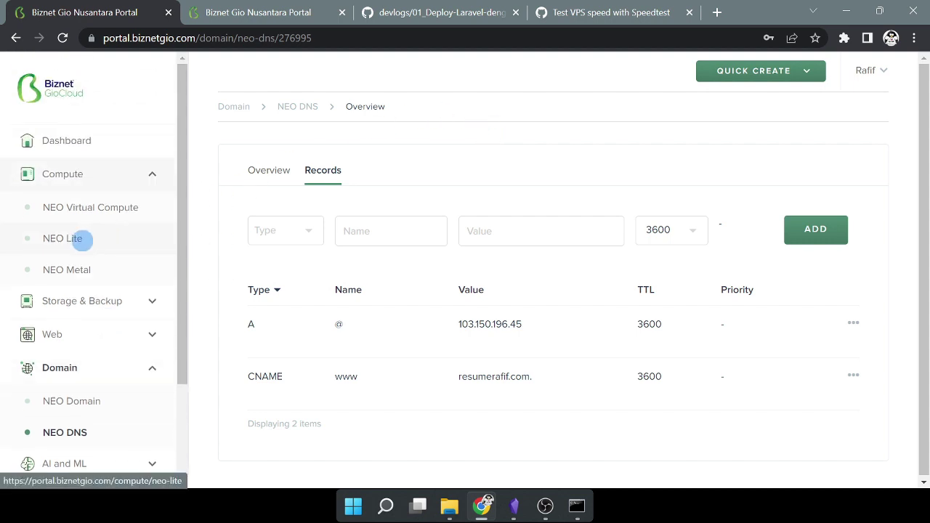
click(80, 238)
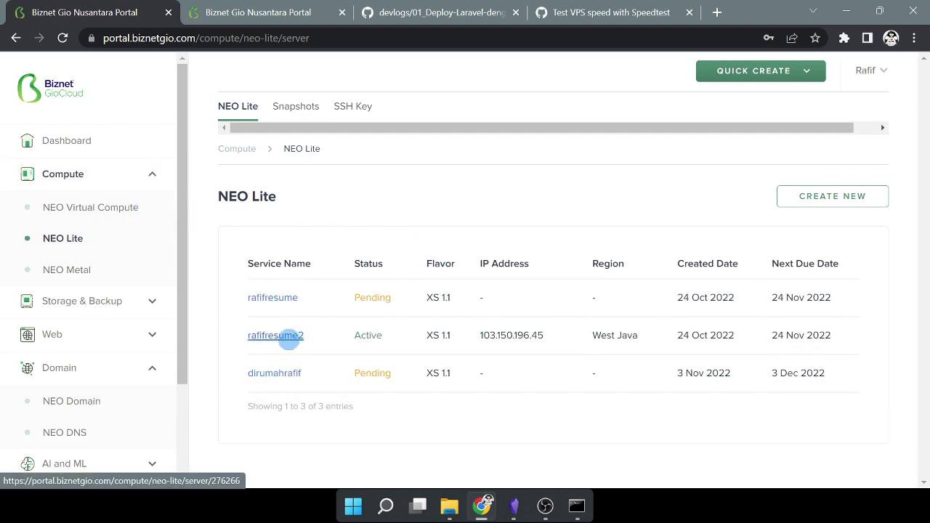
click(288, 337)
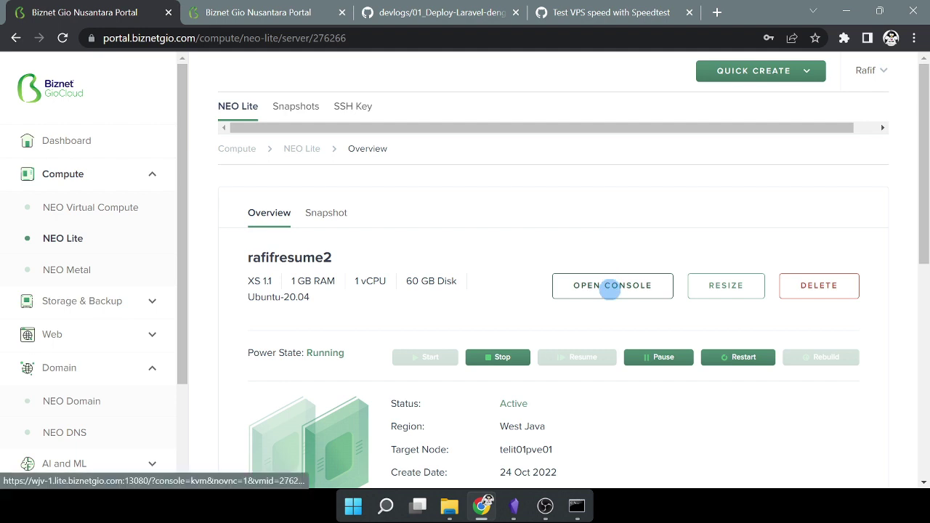
Open the web console of the rafifresume2 server and log in as rafifresume with the account password
click(613, 286)
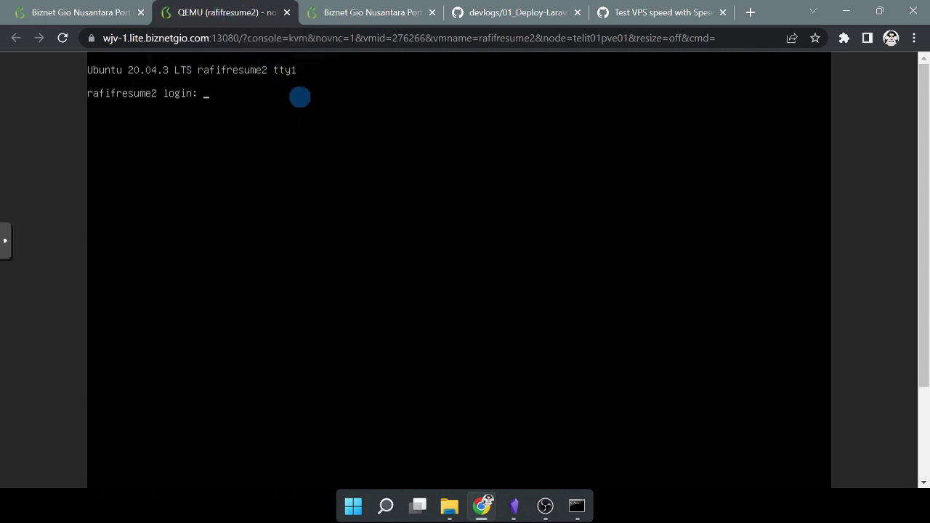
text(rafifresume)
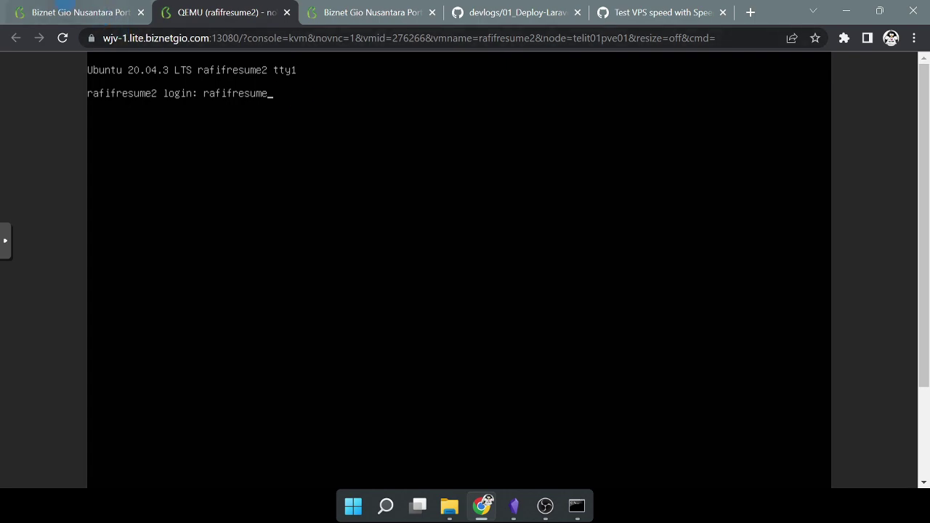
click(64, 12)
scroll(370, 219, down, 8)
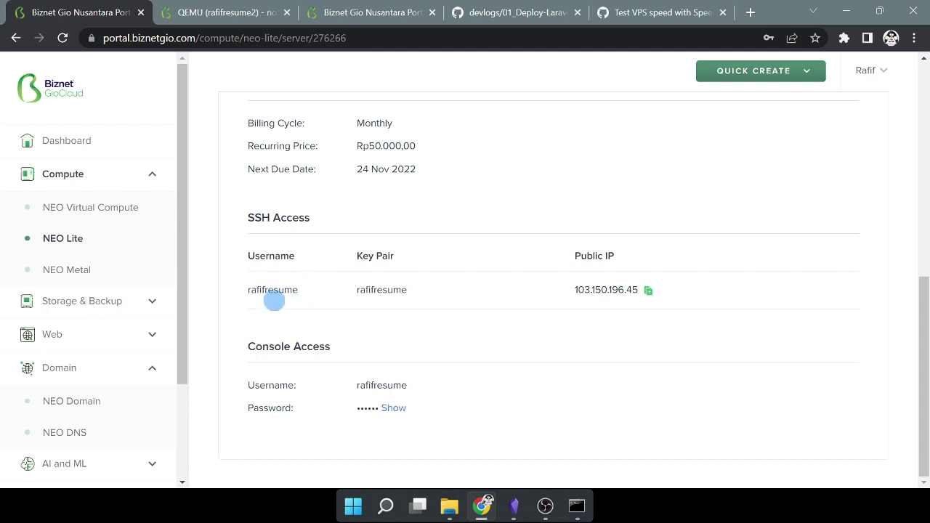
click(226, 11)
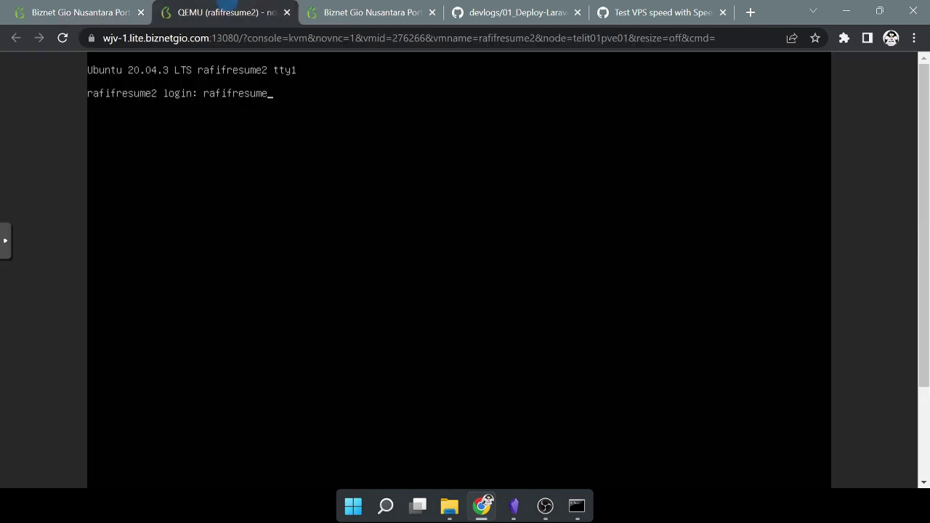
key(Return)
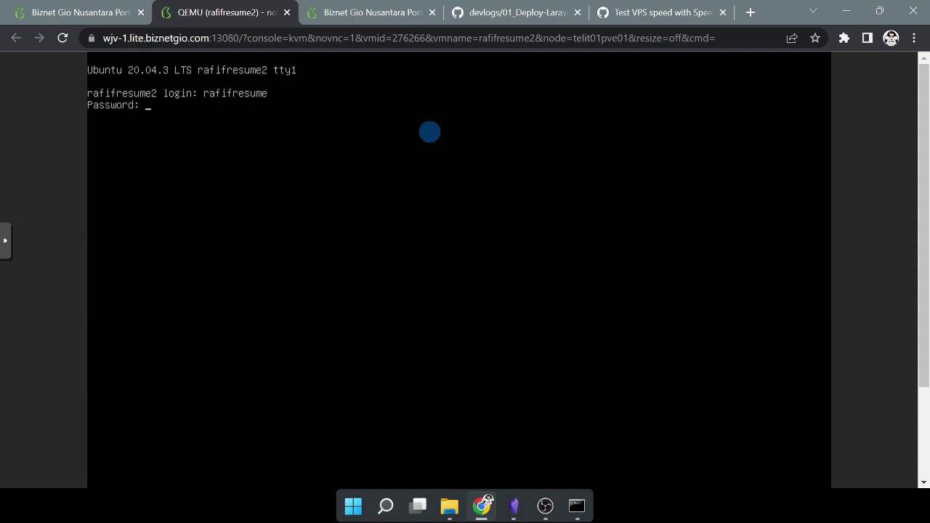
key(Return)
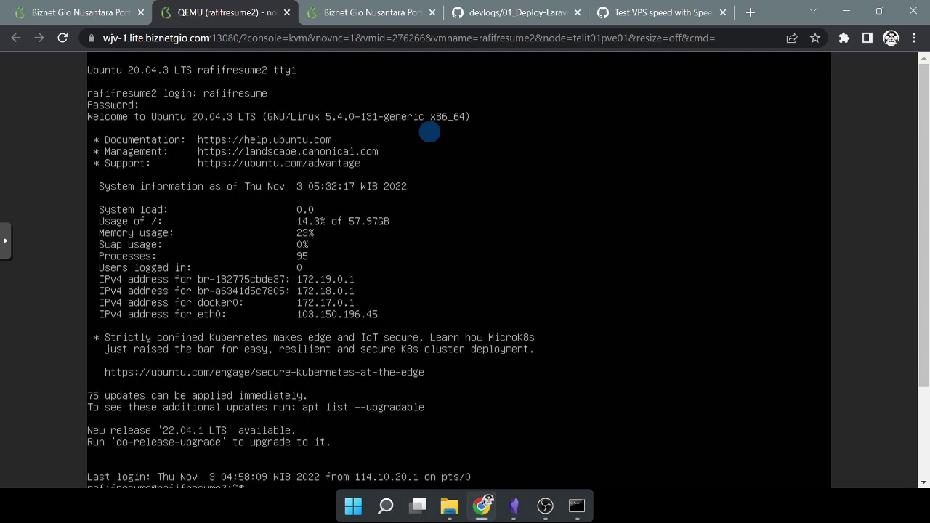
scroll(909, 253, down, 2)
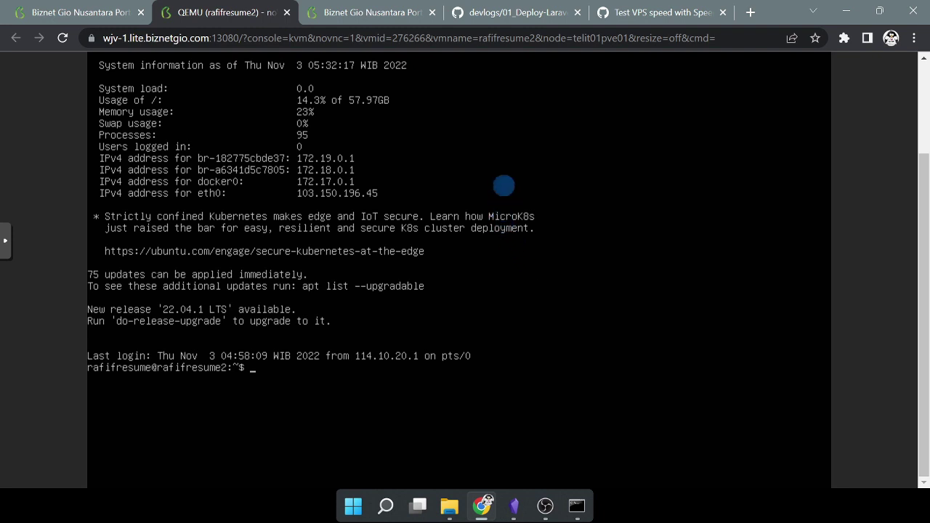
Review the Enable SSH Public Key section of the deployment guide and switch the server console to the root user with sudo su
click(518, 13)
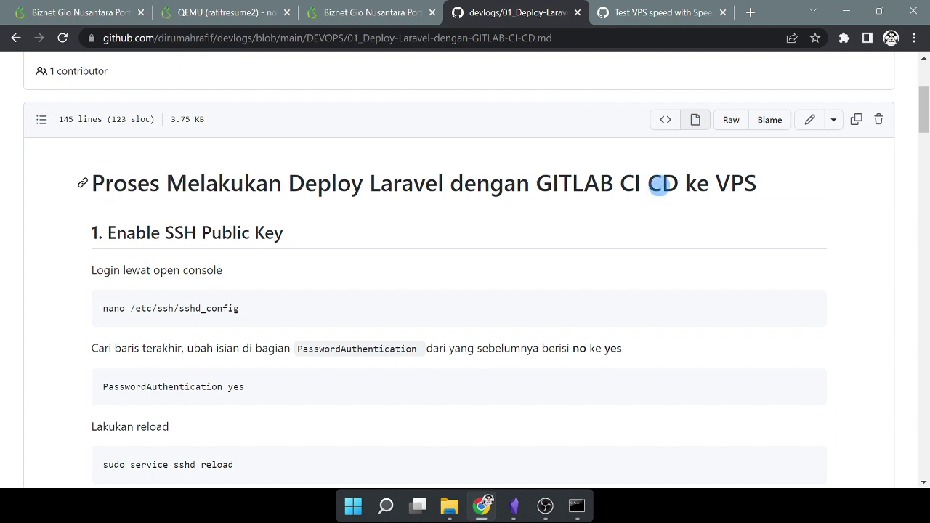
scroll(659, 184, down, 1)
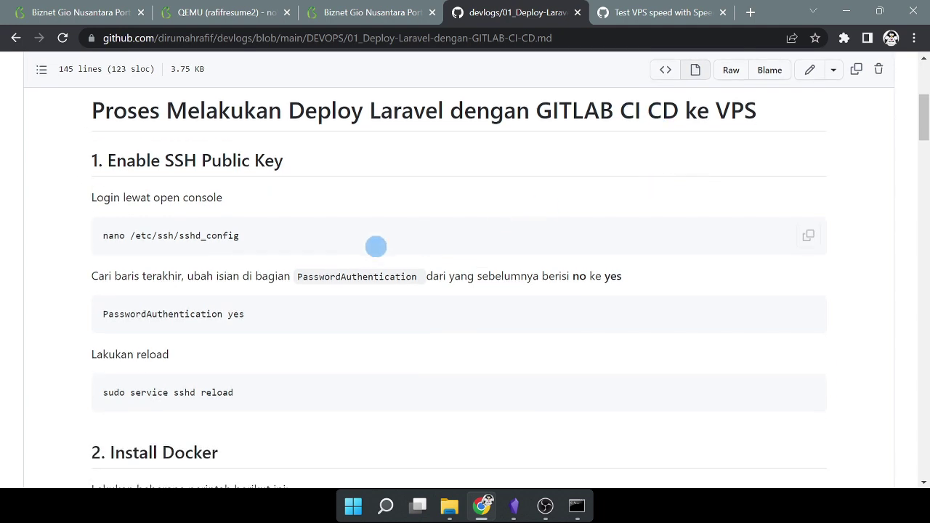
drag(136, 237, 234, 237)
click(172, 237)
click(256, 238)
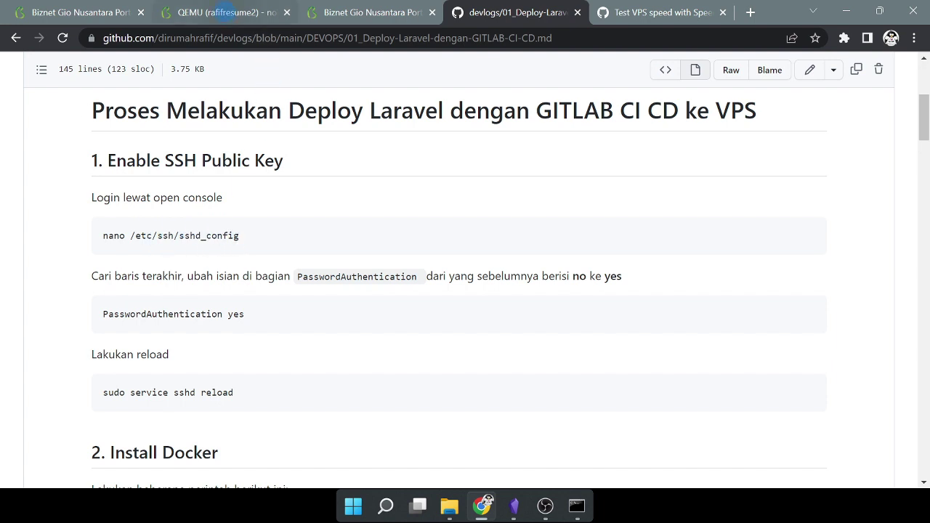
click(224, 12)
click(546, 180)
text(sudo su)
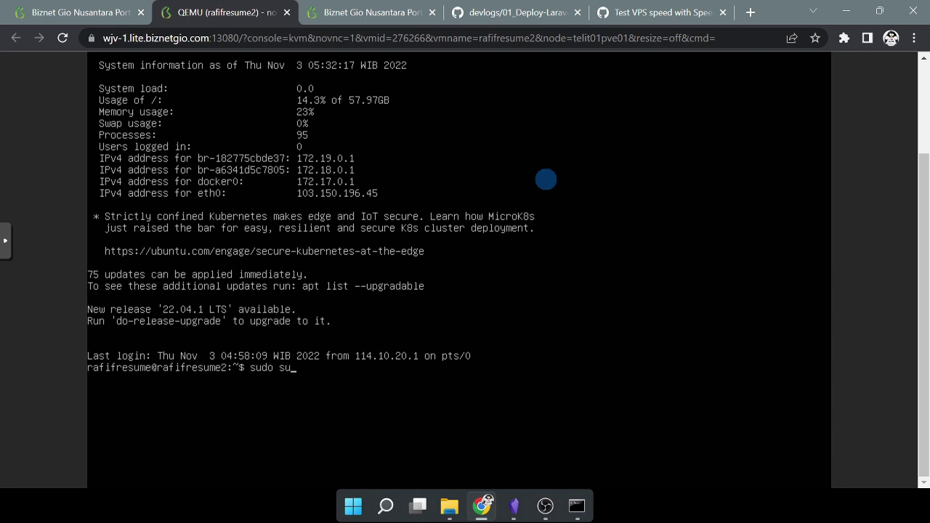
key(Return)
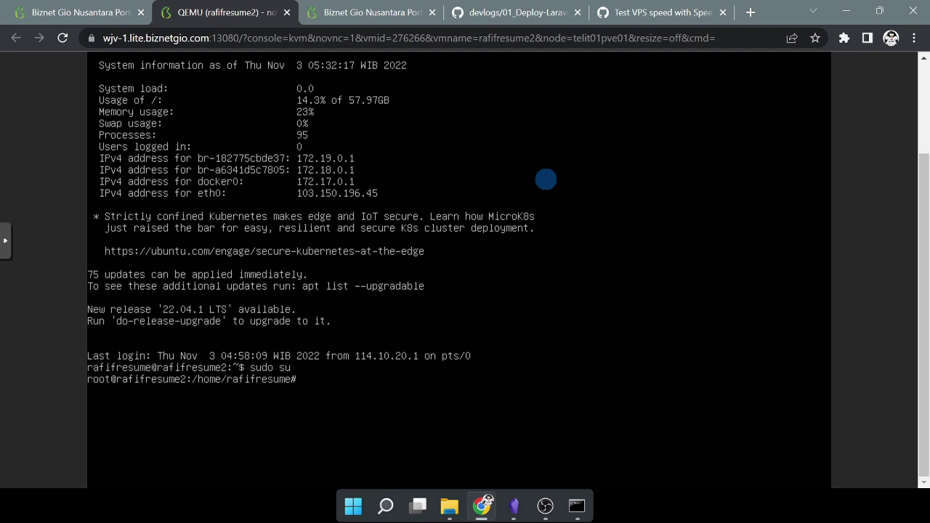
Open the SSH server configuration file /etc/ssh/sshd_config in nano
text(nan)
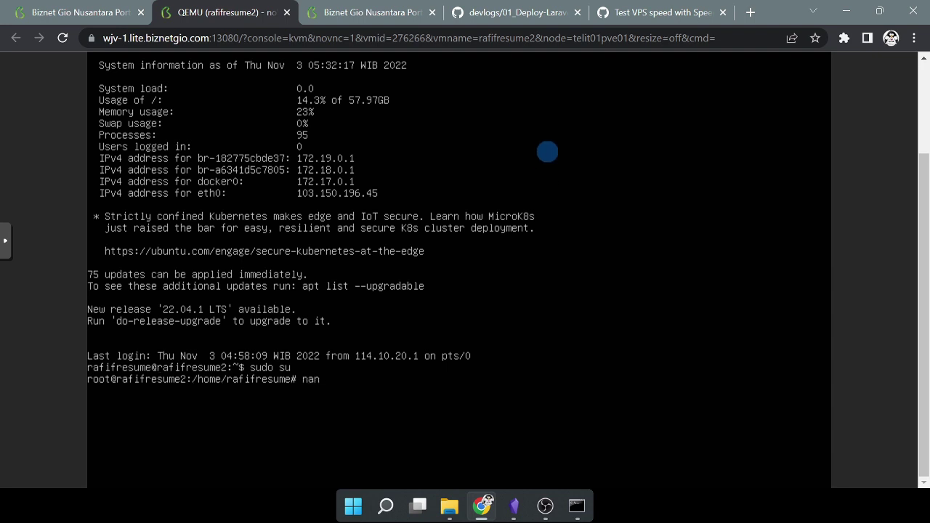
text(o /etc/ssh/sshd)
key(Tab)
key(Return)
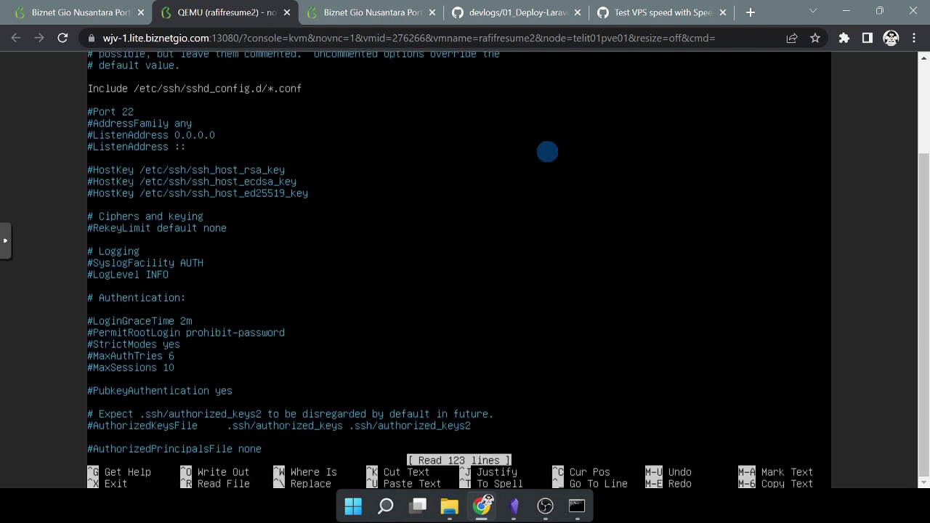
Locate the PasswordAuthentication line in sshd_config and set it to yes, as the deployment guide describes
key(Down)
key(Down)
key(Down)
key(Down)
key(Down)
key(Down)
key(Down)
key(Down)
key(Down)
key(Down)
key(Down)
key(Down)
key(Down)
key(Down)
key(Down)
key(Down)
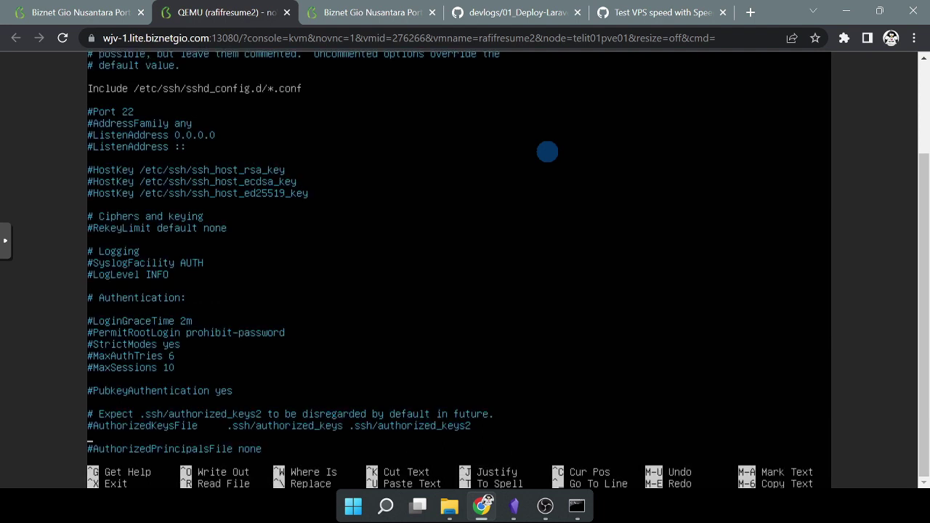
key(Down)
key(Down)
key(Down)
key(Down)
key(Down)
key(Down)
key(Down)
key(Down)
key(Down)
key(Down)
key(Down)
key(Down)
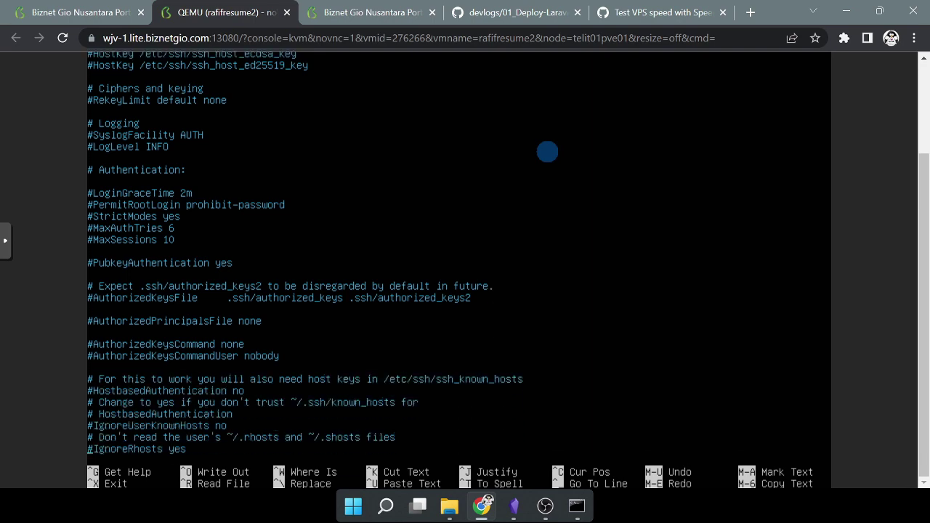
key(Down)
key(Down)
key(Down)
key(Down)
key(Down)
key(Down)
key(Down)
key(Down)
key(Down)
key(Down)
key(Down)
key(Down)
key(Down)
key(Down)
key(Down)
key(Down)
key(Down)
key(Down)
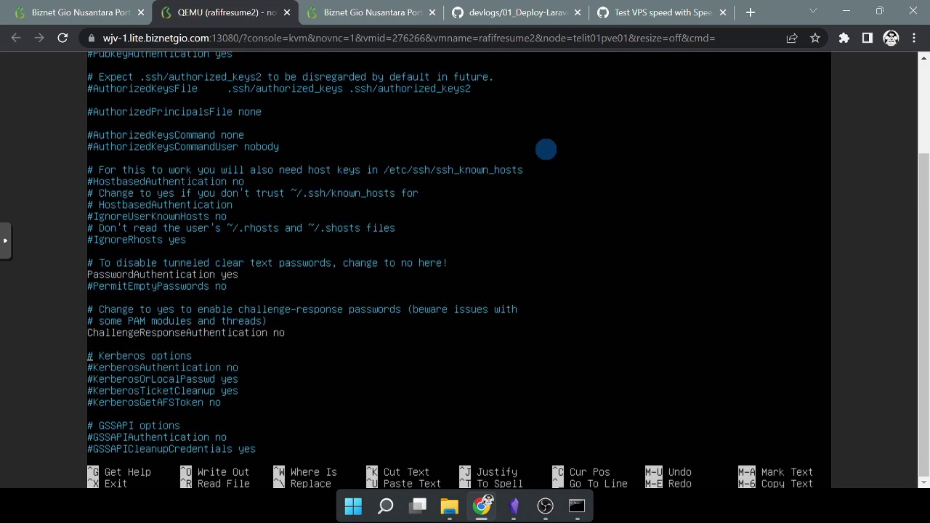
click(518, 12)
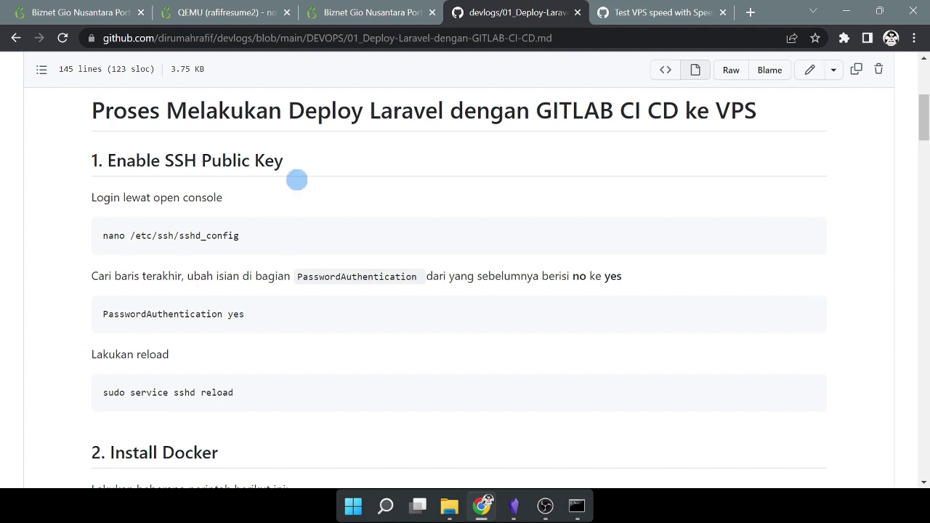
click(260, 10)
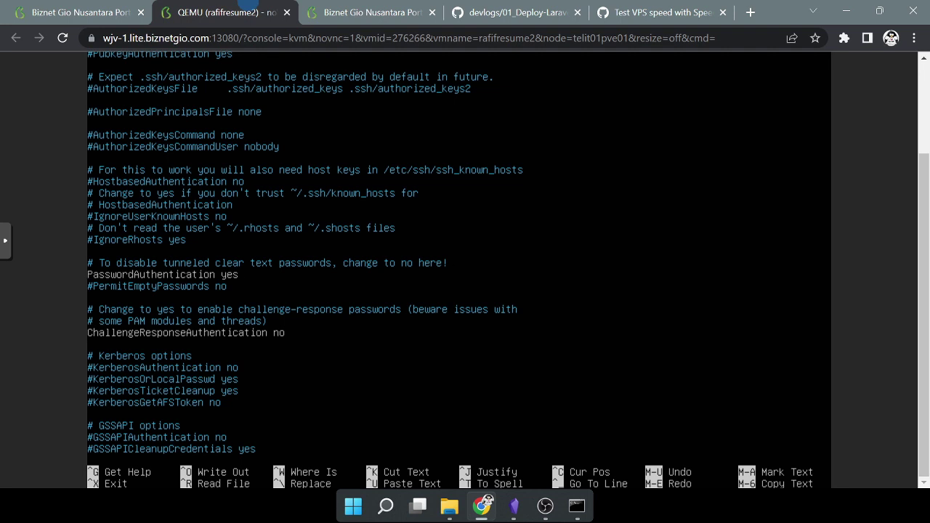
key(BackSpace)
key(BackSpace)
key(BackSpace)
text(yesy)
key(BackSpace)
Save the configuration as /etc/ssh/sshd_config and exit nano
key(ctrl+o)
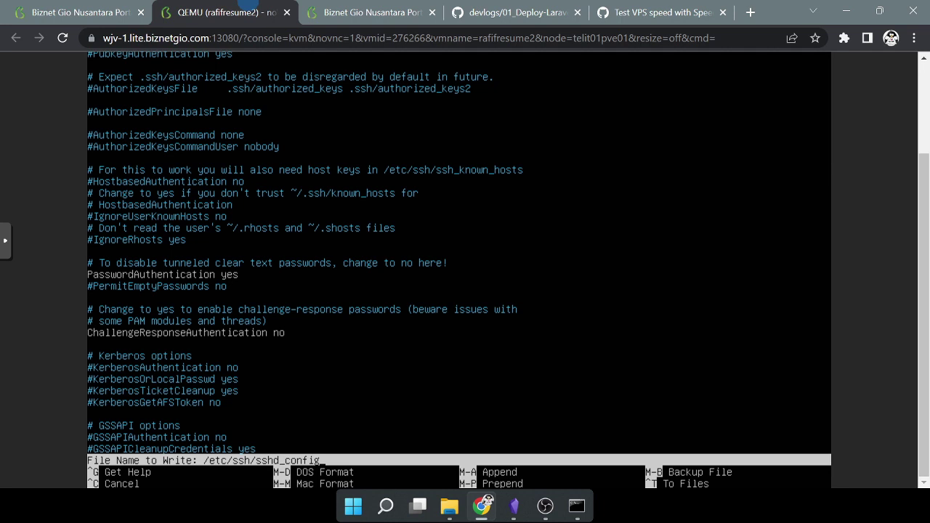
key(Return)
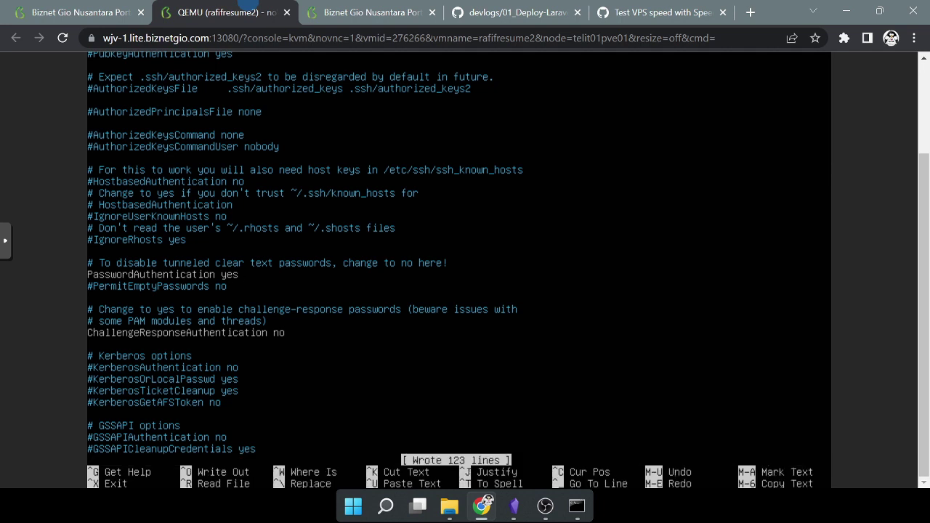
key(ctrl+x)
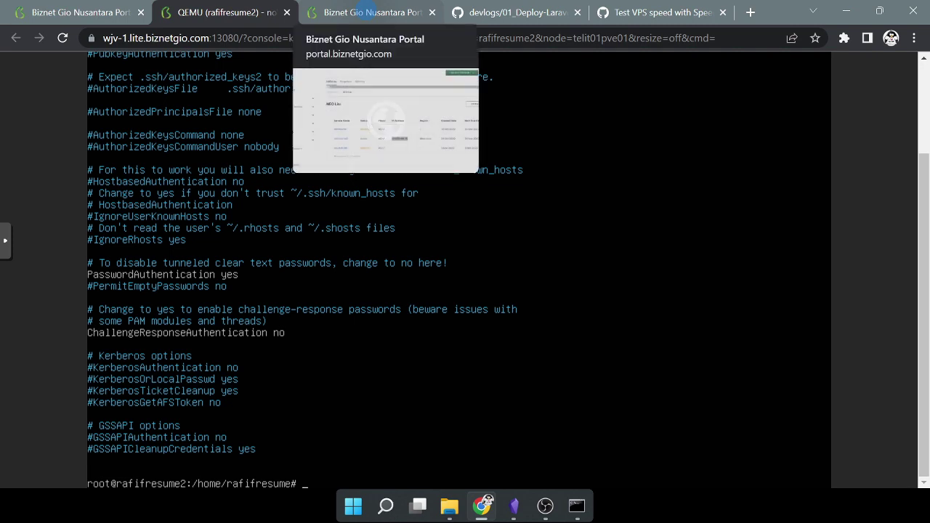
Check the reload command in the deployment guide and run sudo service sshd reload in the server console
click(367, 12)
click(480, 13)
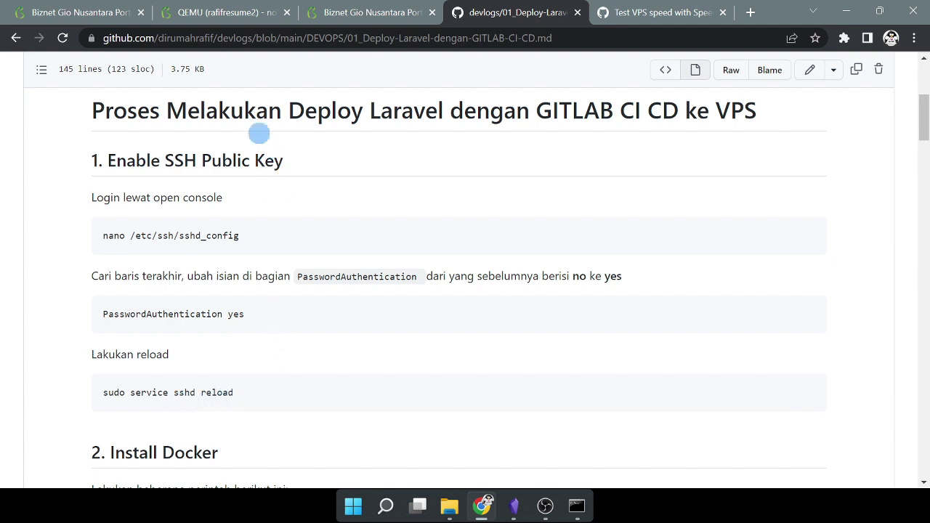
click(227, 12)
text(s)
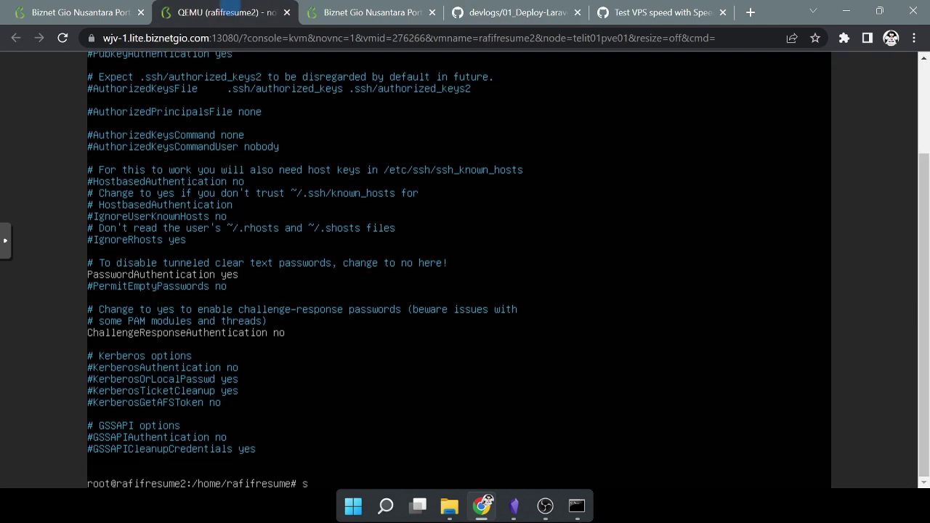
text(udo service ssh)
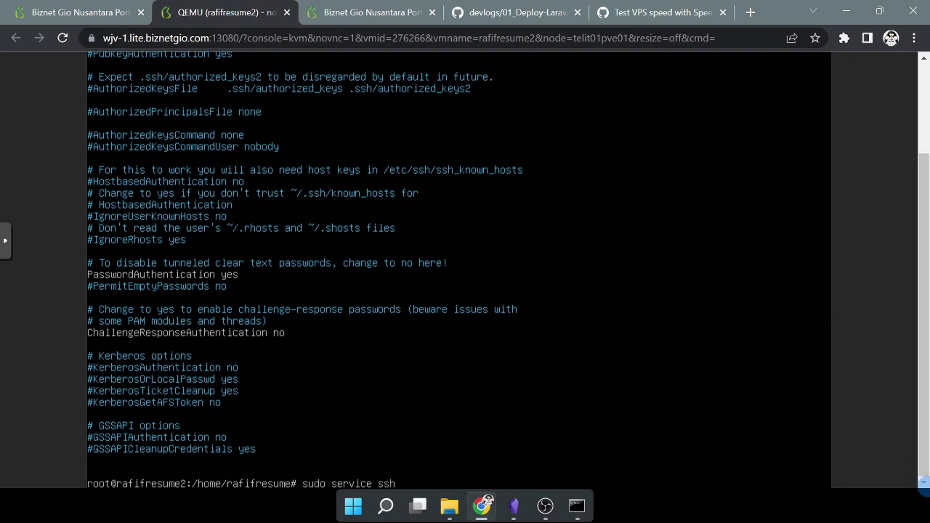
text(d)
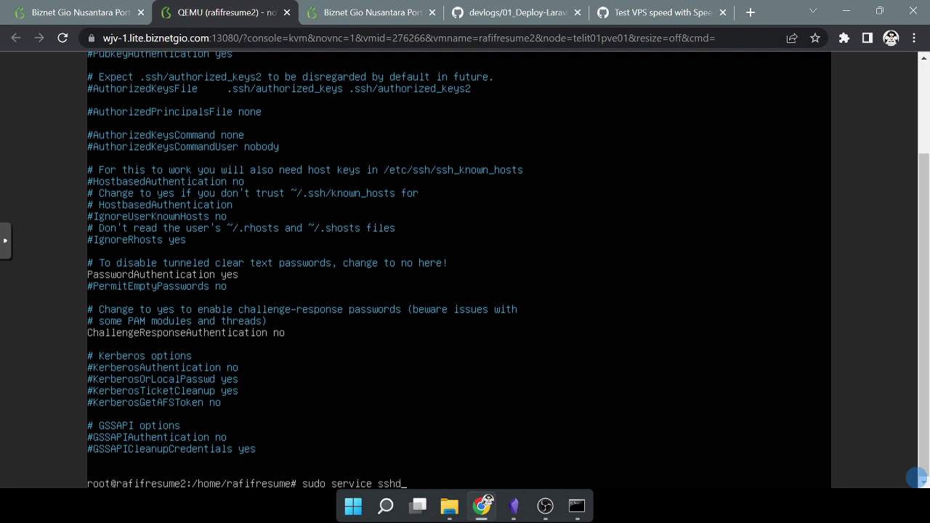
text( reload)
key(Return)
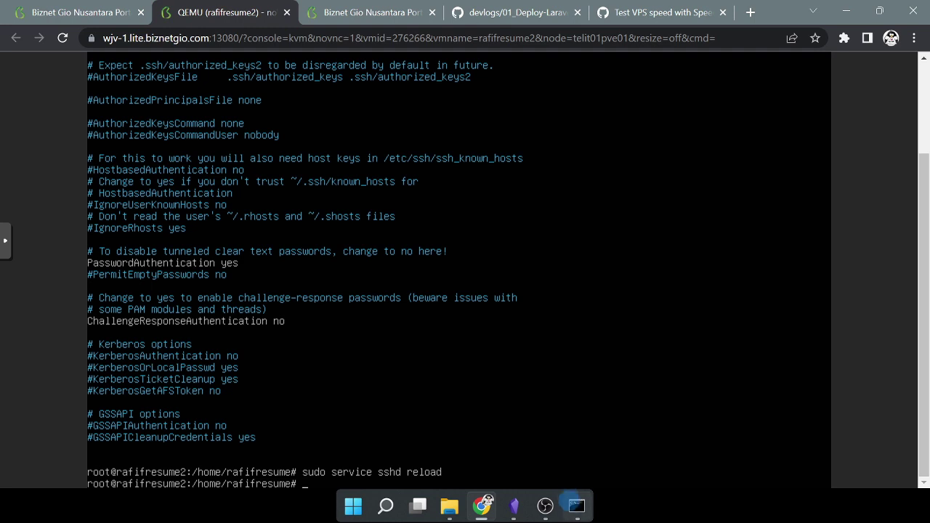
In Command Prompt, compose an ssh command to resumerafif.com using the server's SSH username, checking it against the SSH Access details in the Biznet Gio portal
click(577, 507)
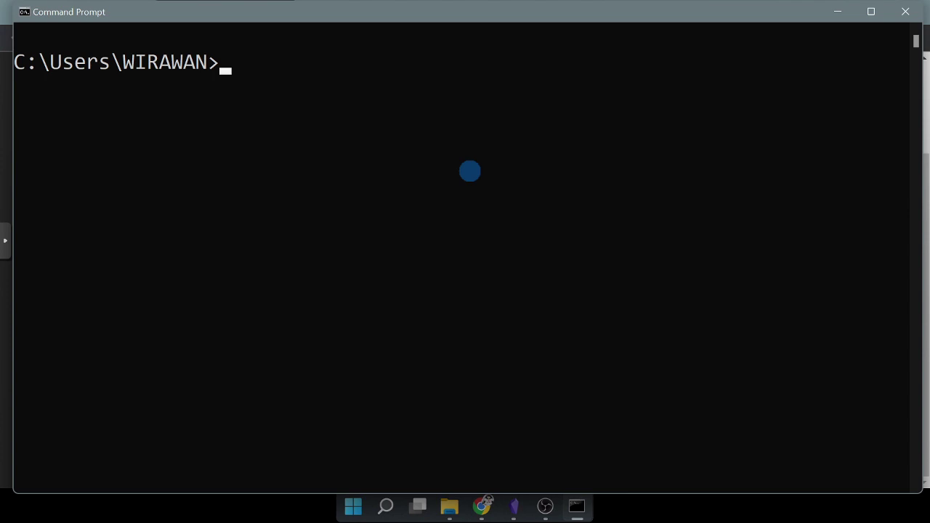
text(ssh)
text(rafif)
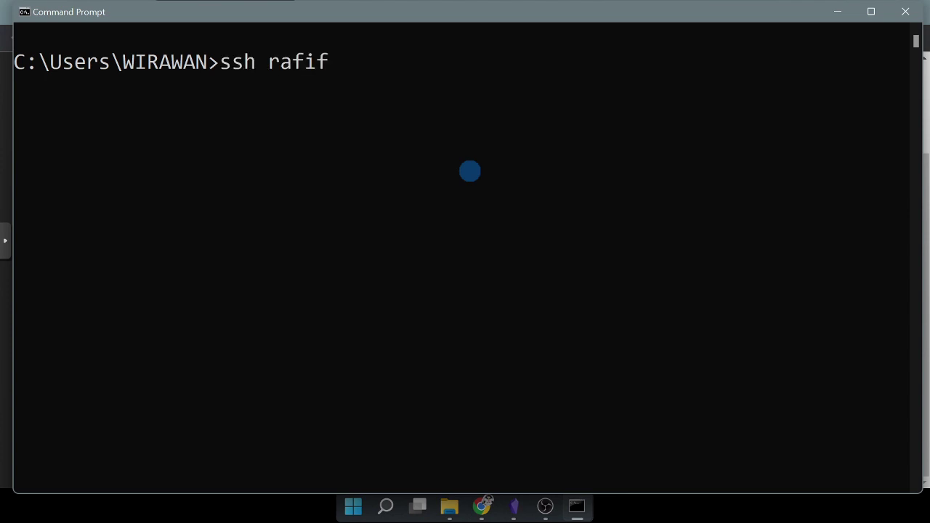
text(resume@)
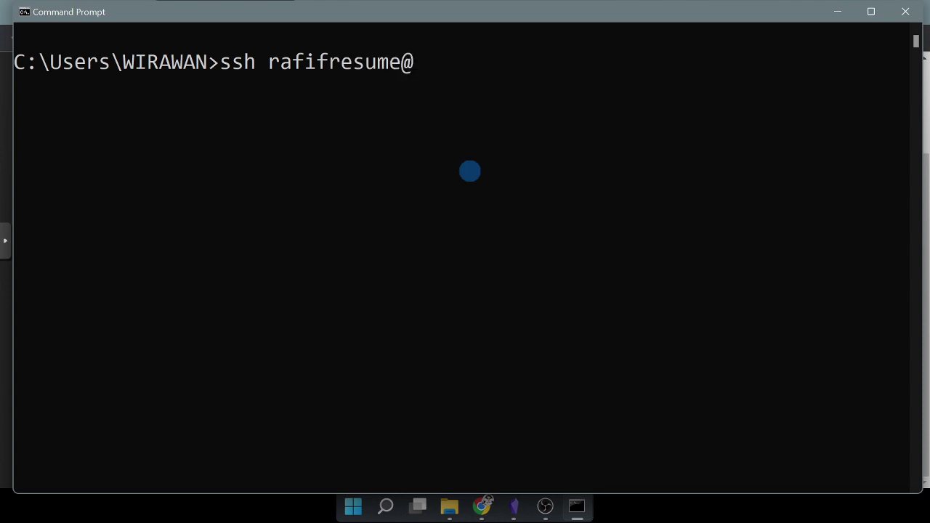
text(resumerafif.com)
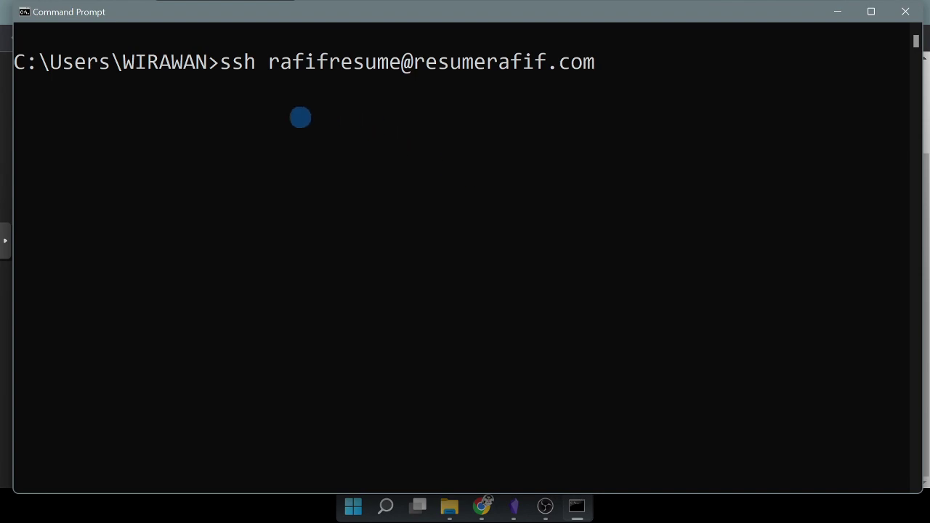
click(483, 507)
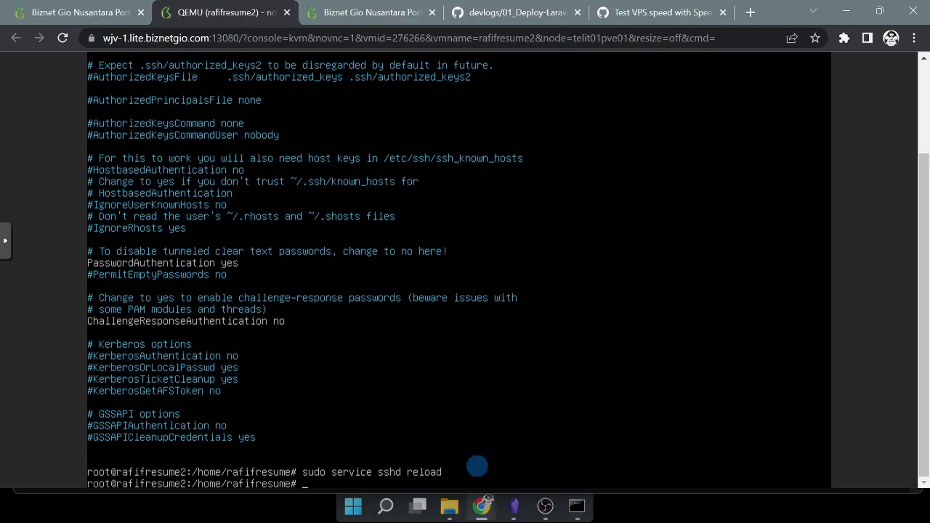
click(80, 13)
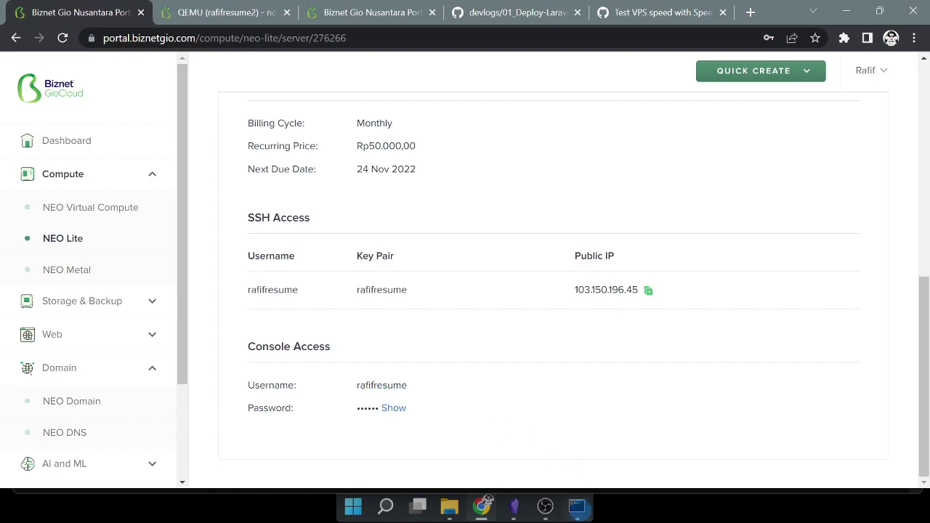
click(577, 507)
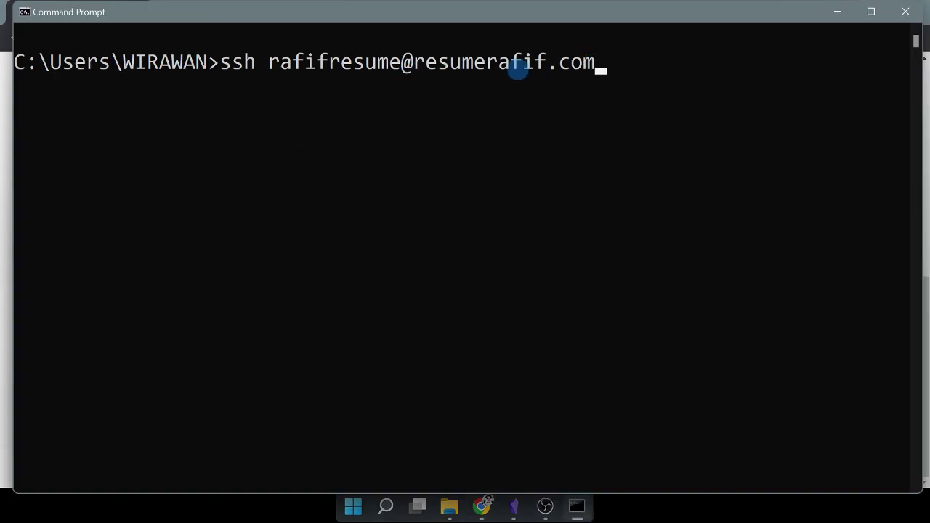
Run the ssh command to resumerafif.com and log in to the server with the account password
key(Return)
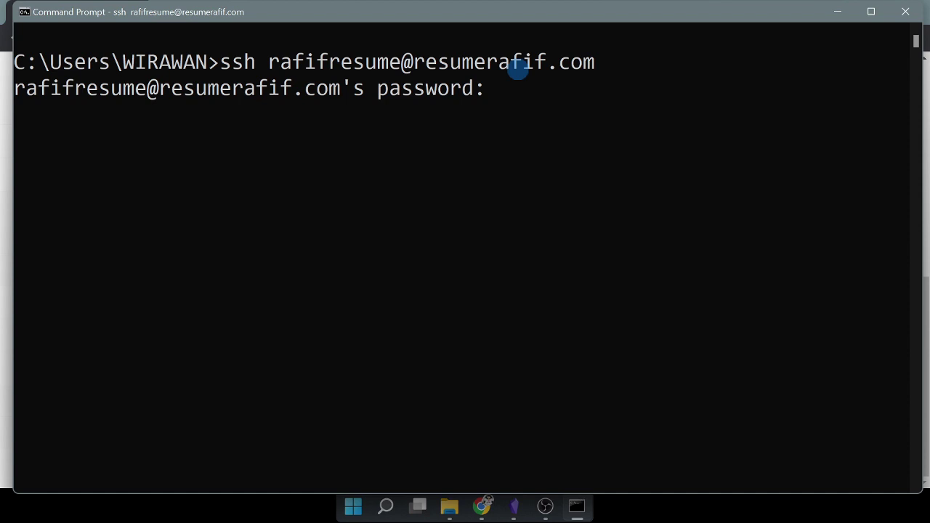
key(Return)
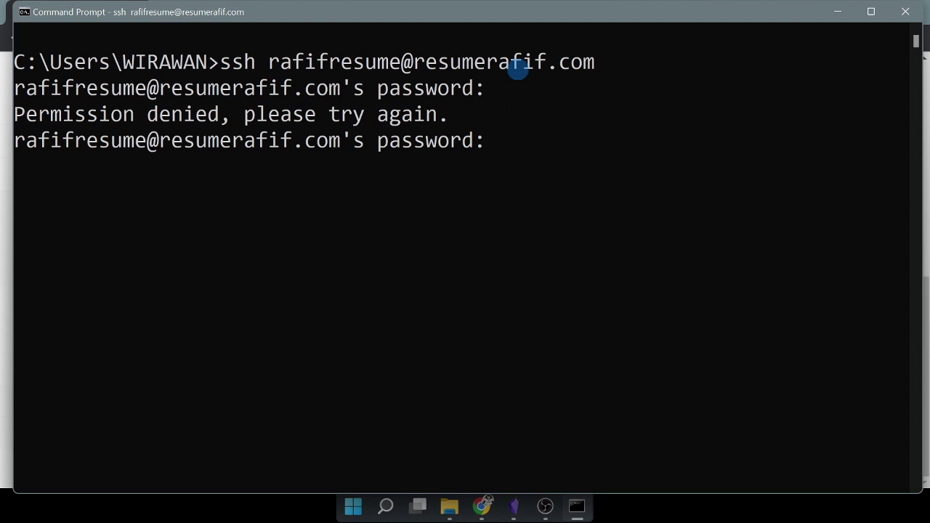
key(Return)
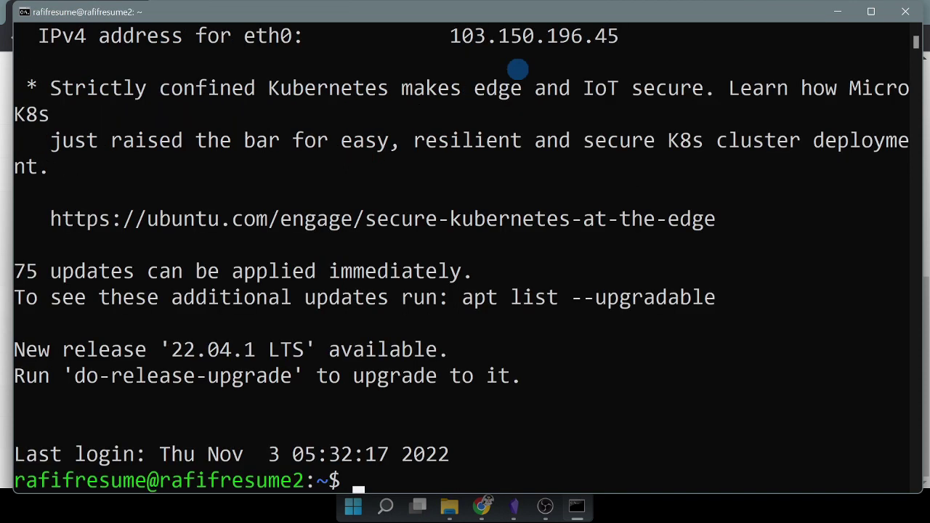
Switch to the root user with sudo su and clear the terminal screen
text(sudo su)
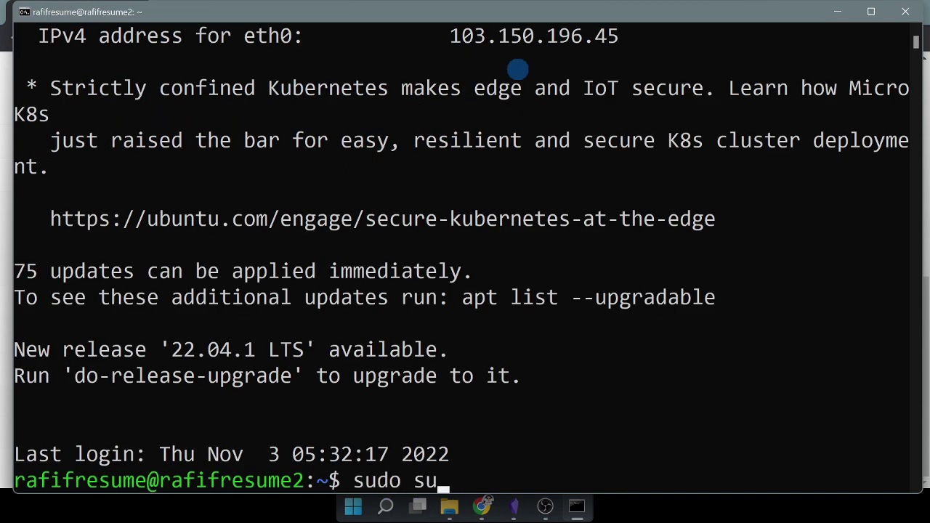
key(Return)
text(clear)
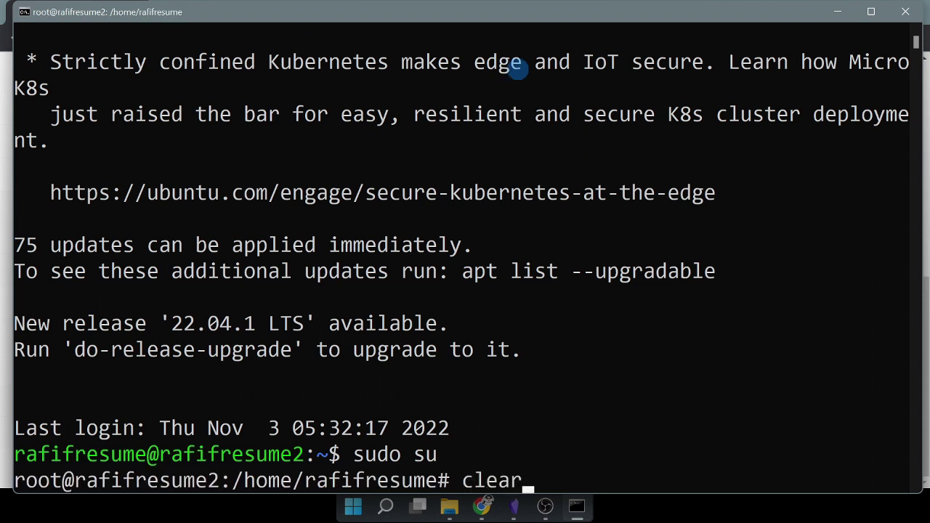
key(Return)
key(Return)
key(Return)
key(Return)
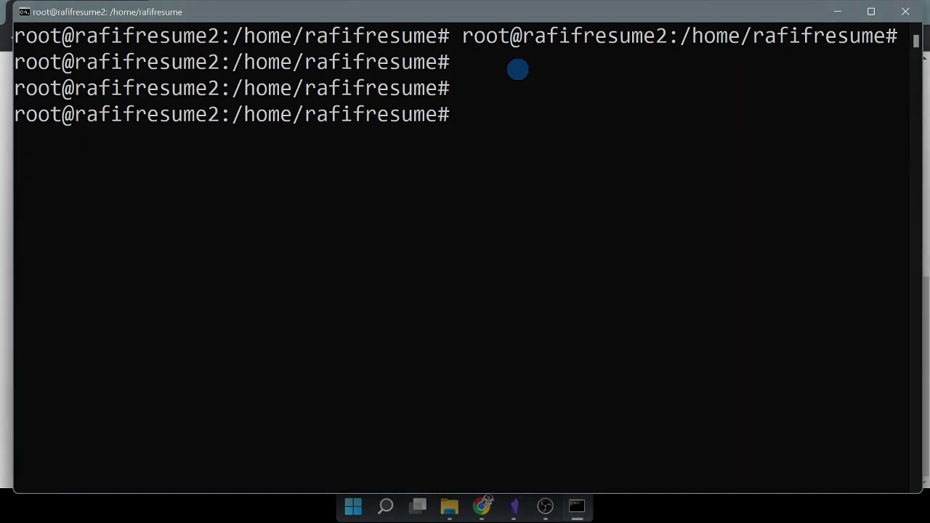
text(~)
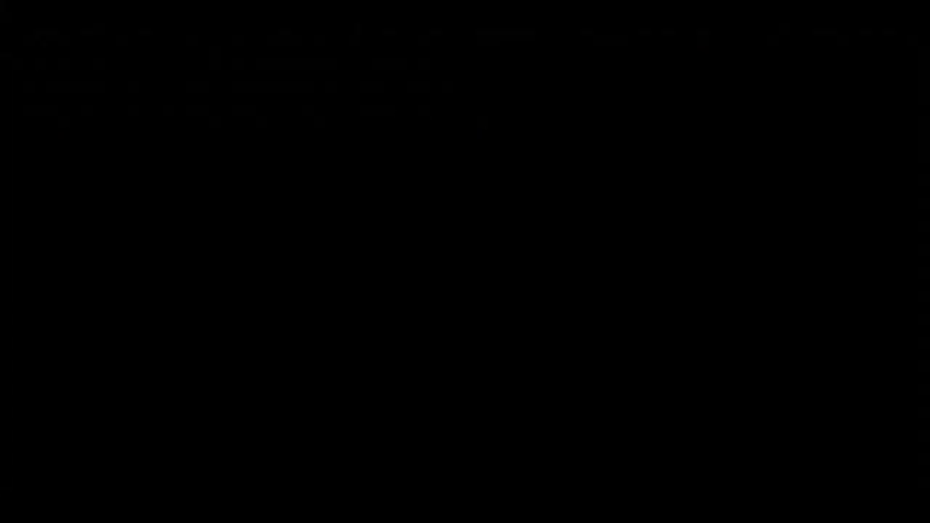